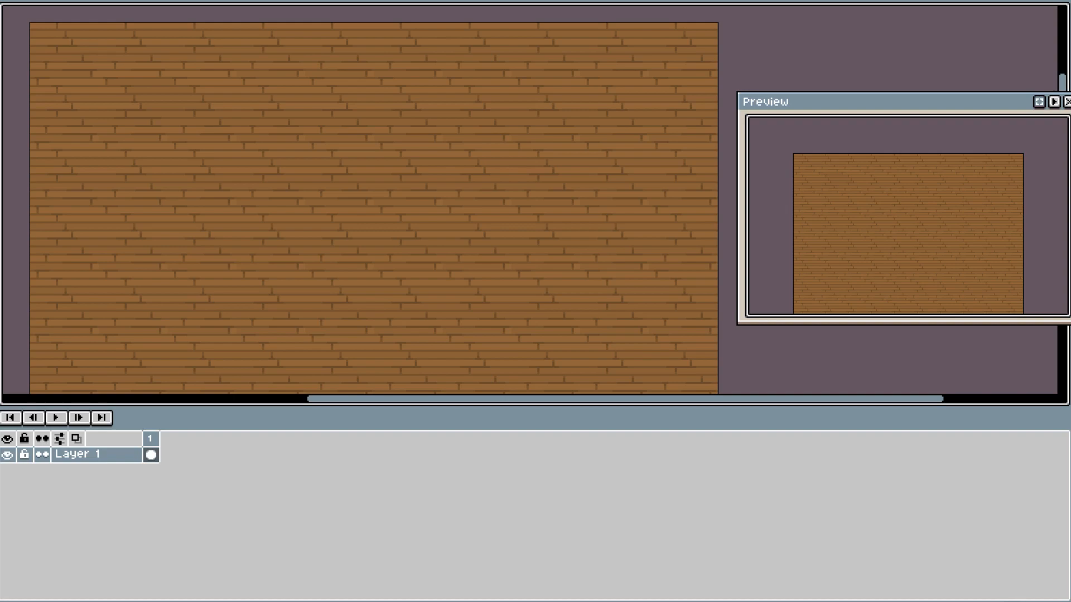
Step: Close Sprite-0002 and Sprite-0001 without saving the changes to either
drag(396, 30, 252, 103)
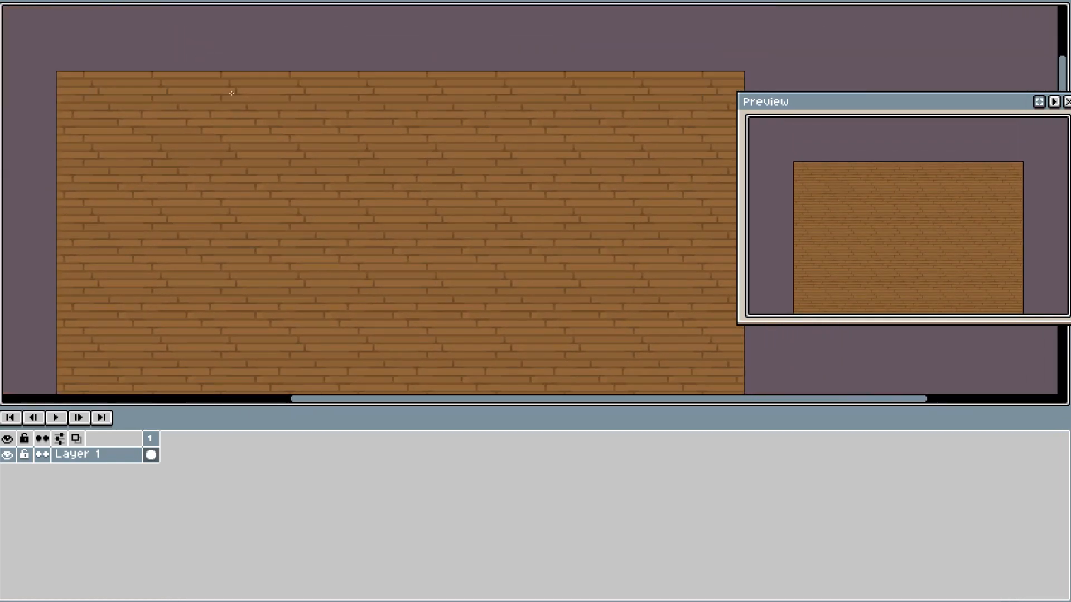
key(ctrl+w)
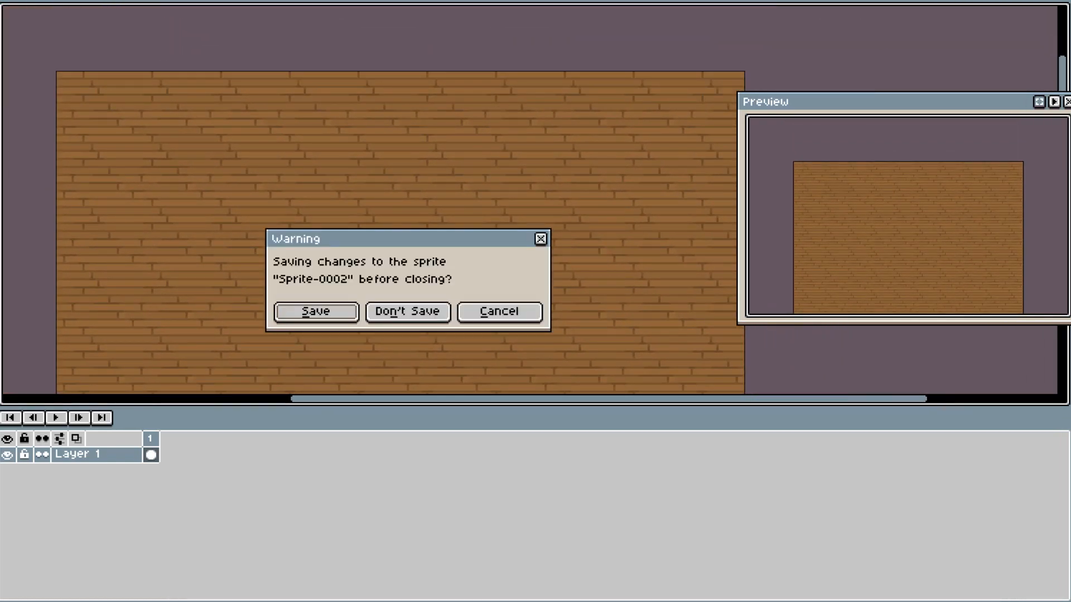
click(434, 319)
scroll(297, 158, down, 1)
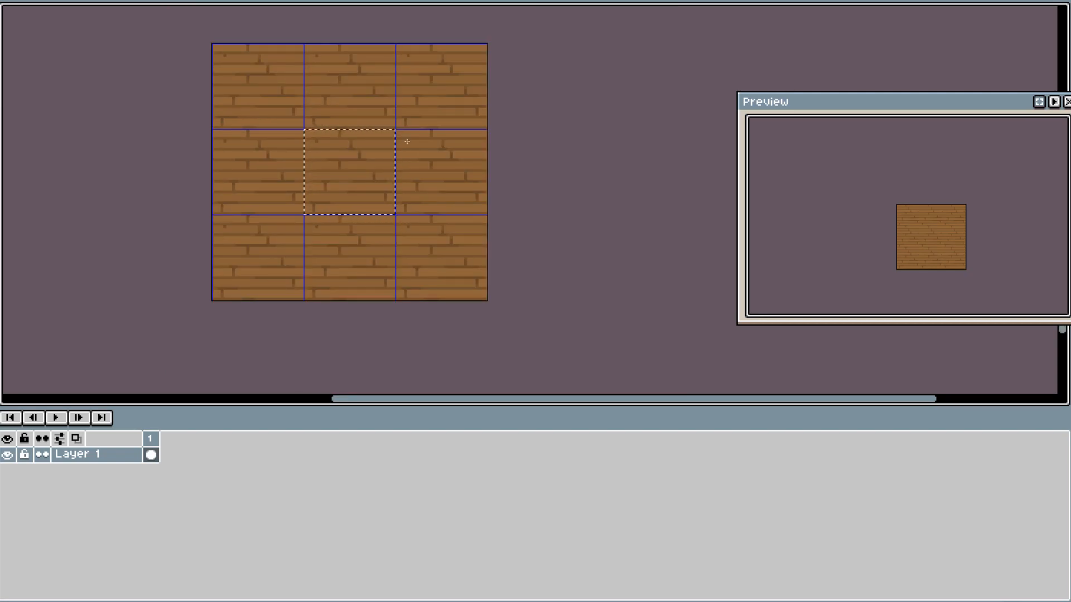
key(ctrl+w)
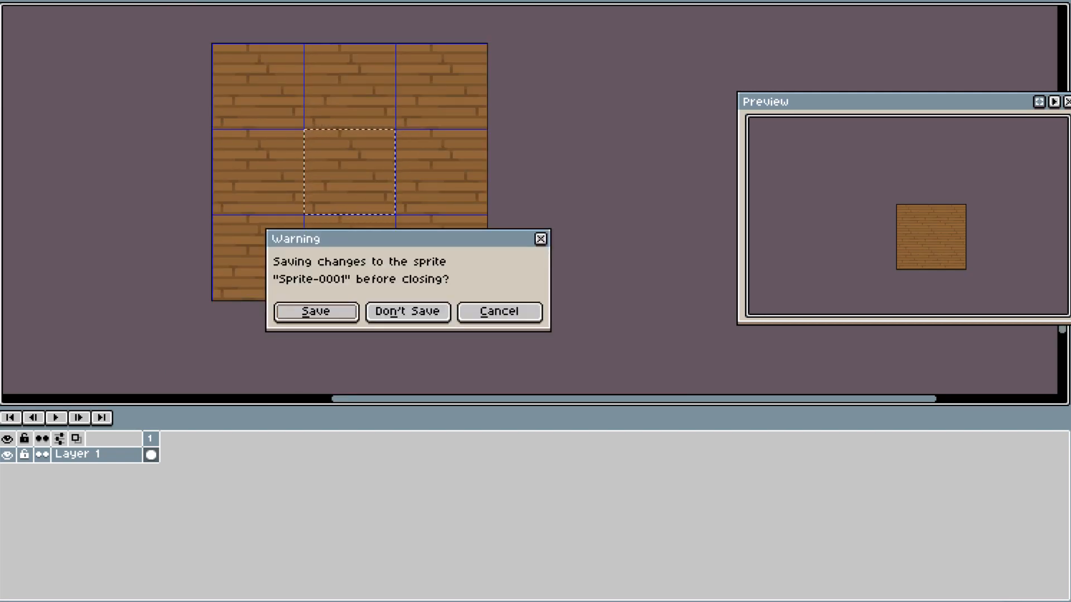
click(427, 315)
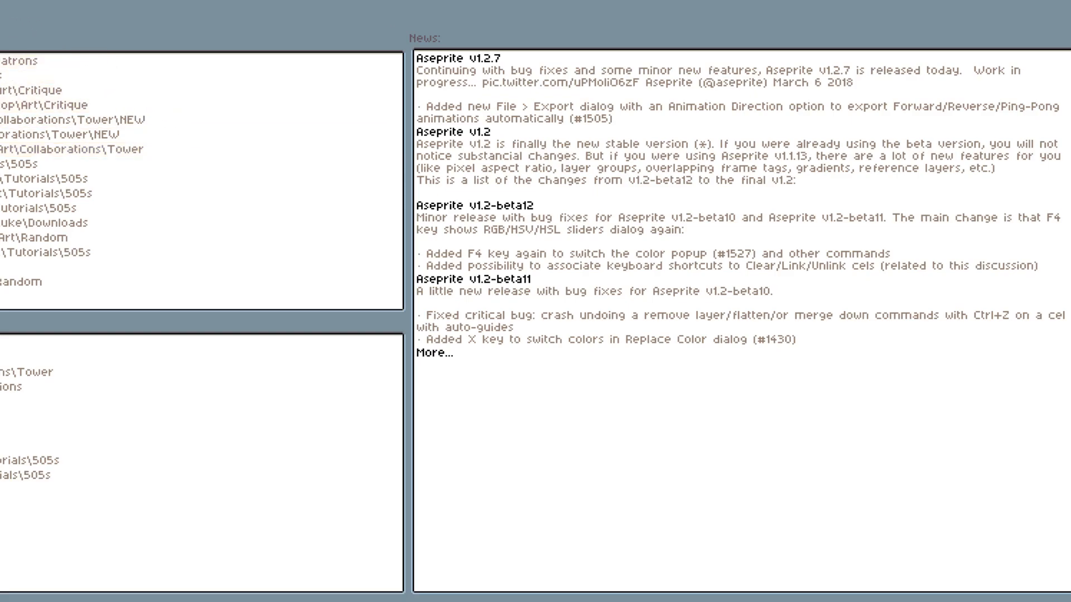
Step: Create a new 32 × 32 px RGBA sprite with a transparent background
key(ctrl+n)
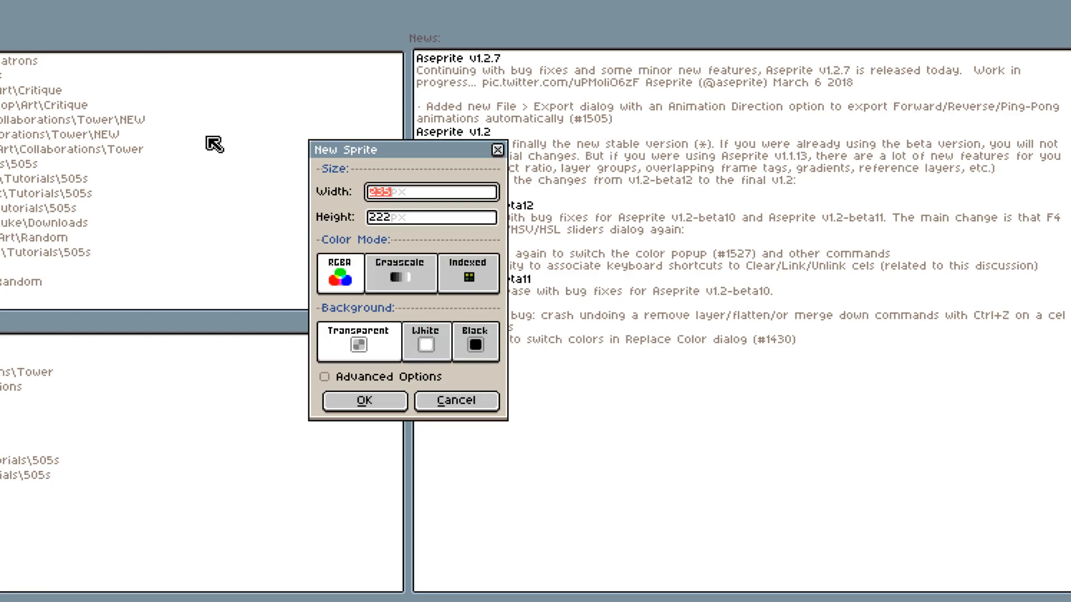
text(32)
click(394, 218)
text(32)
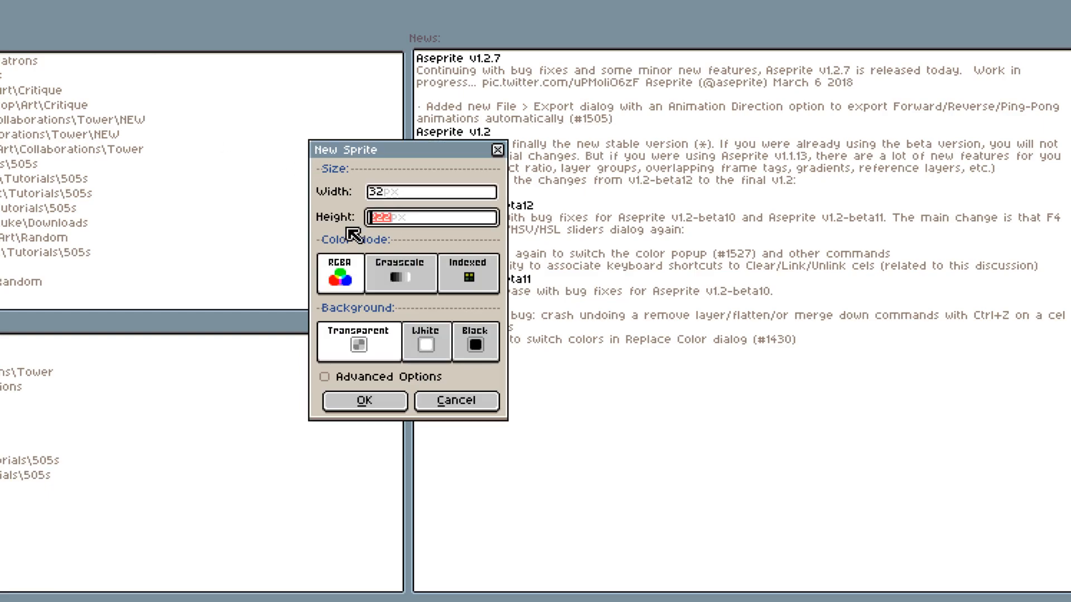
click(393, 407)
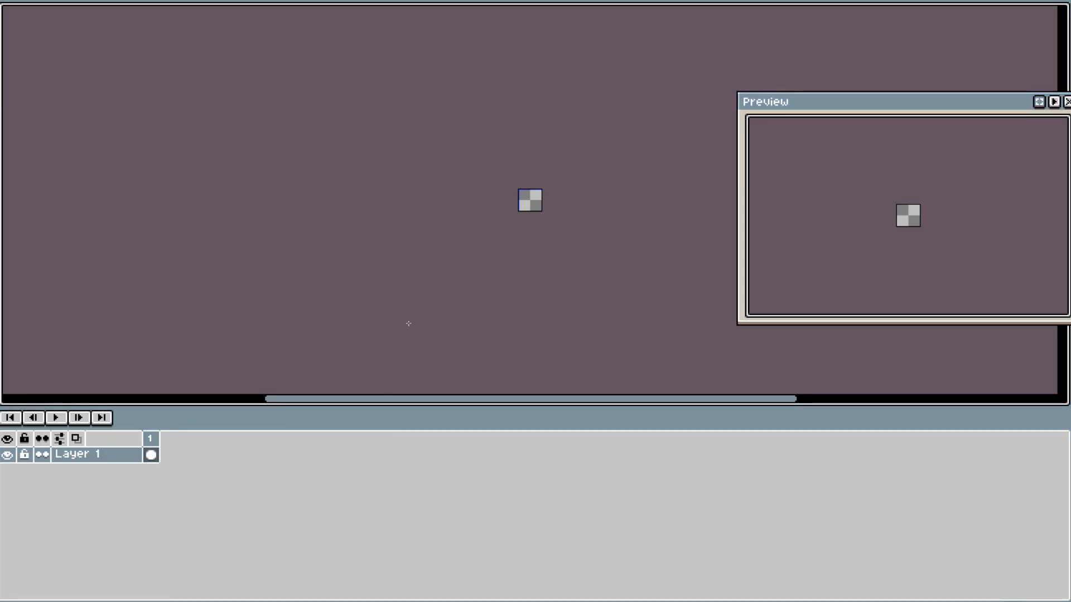
Step: Move the Preview window fully into view and set the tiled mode to repeat the sprite in both axes
scroll(529, 225, up, 3)
drag(577, 123, 390, 182)
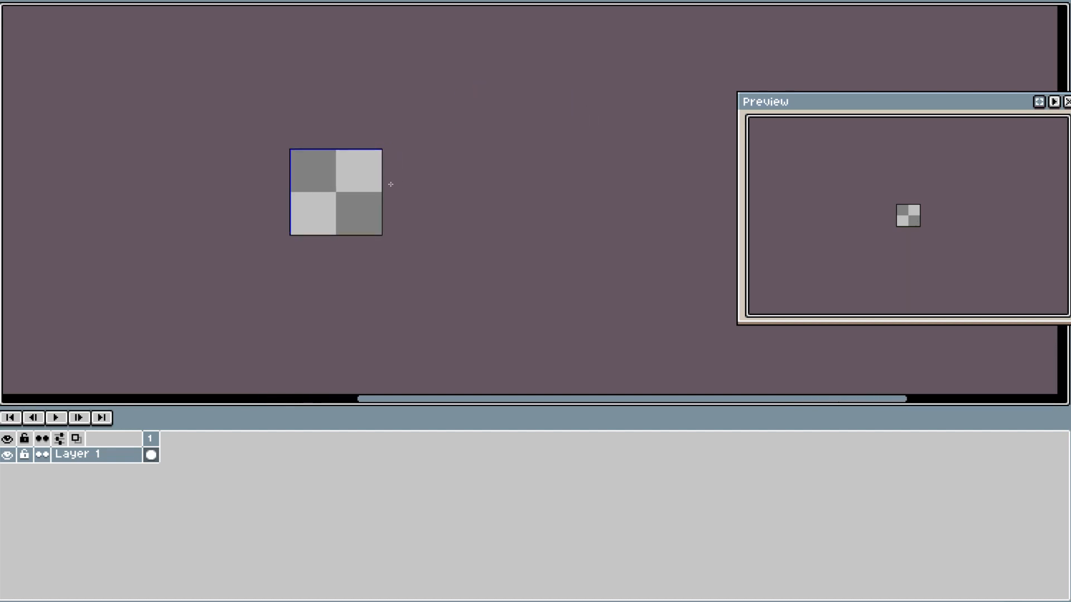
drag(872, 101, 793, 78)
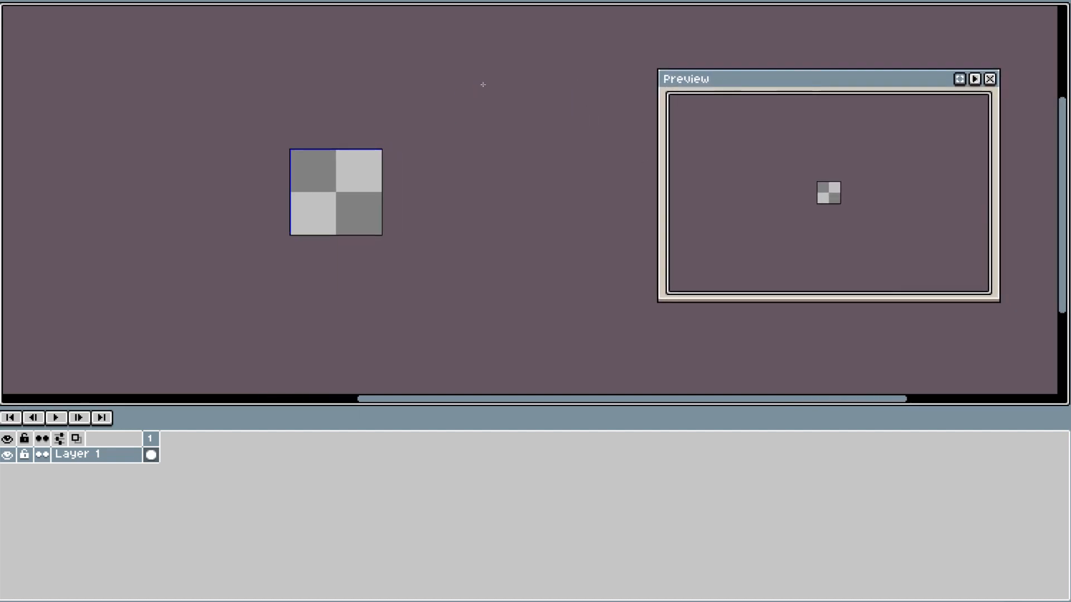
click(11, 0)
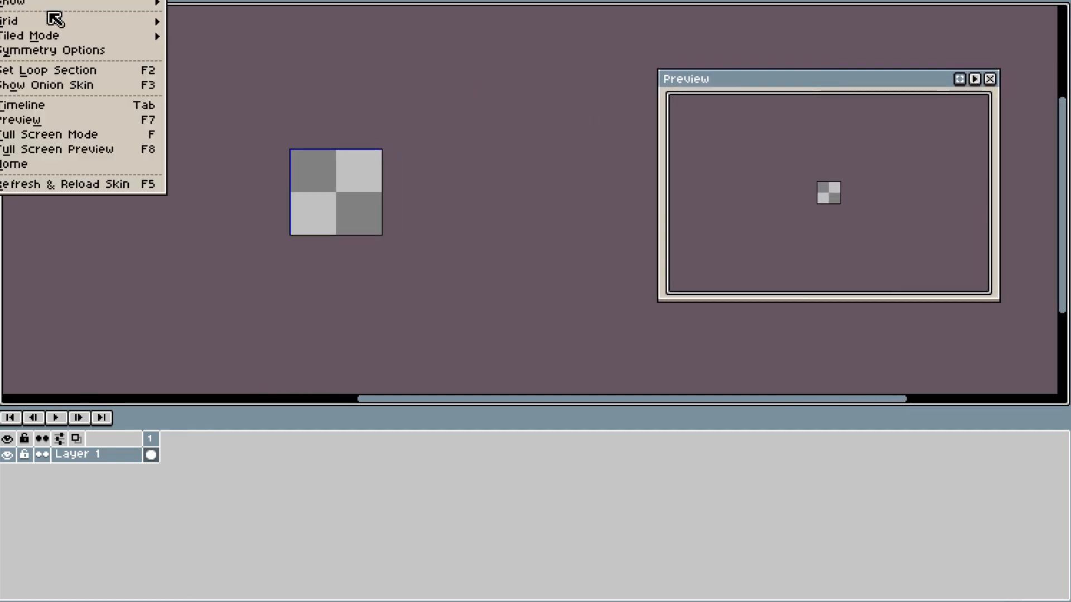
mouse_move(108, 19)
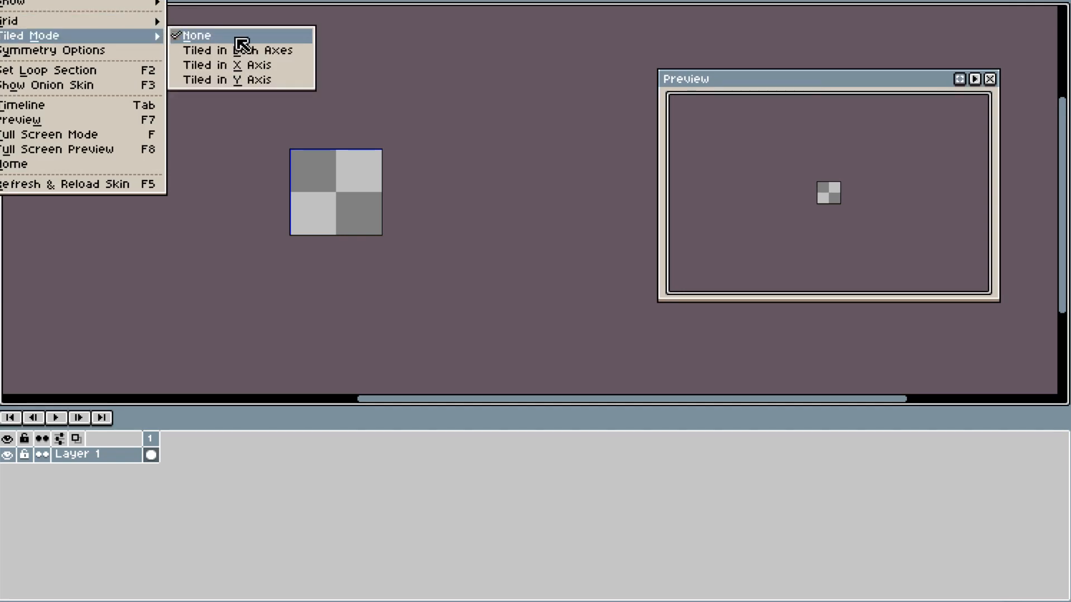
click(239, 47)
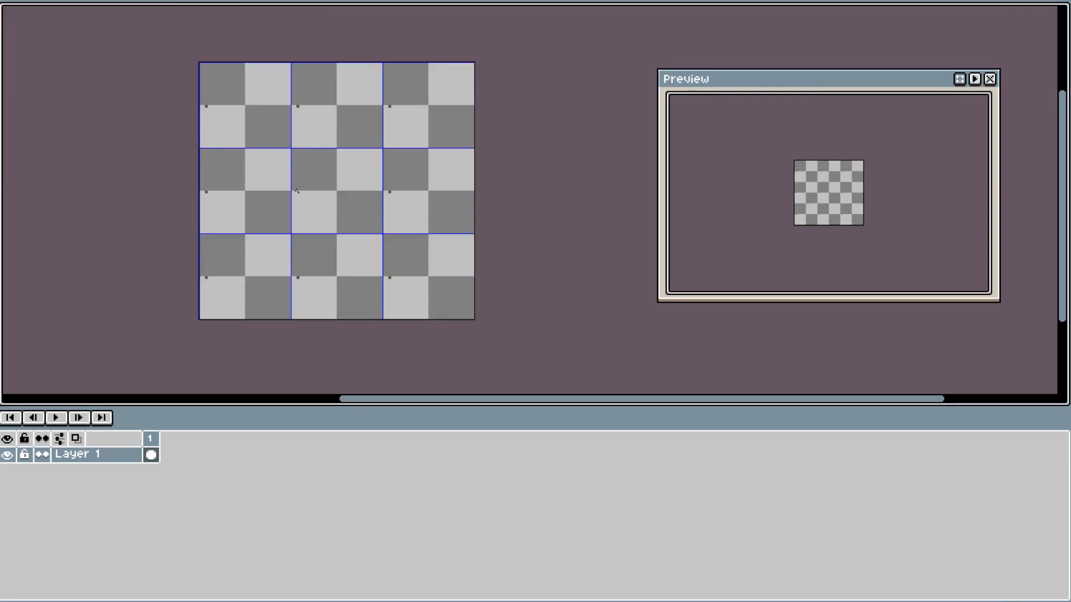
Step: Fill the whole tile with a flat medium brown as the wood base colour
scroll(296, 191, up, 1)
scroll(312, 141, up, 3)
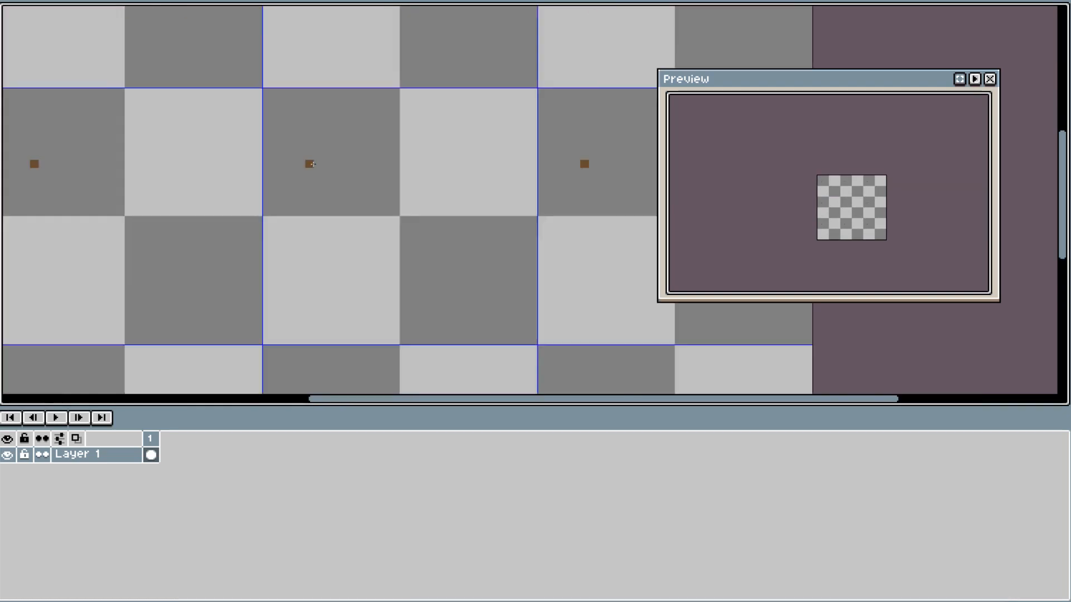
scroll(359, 155, down, 4)
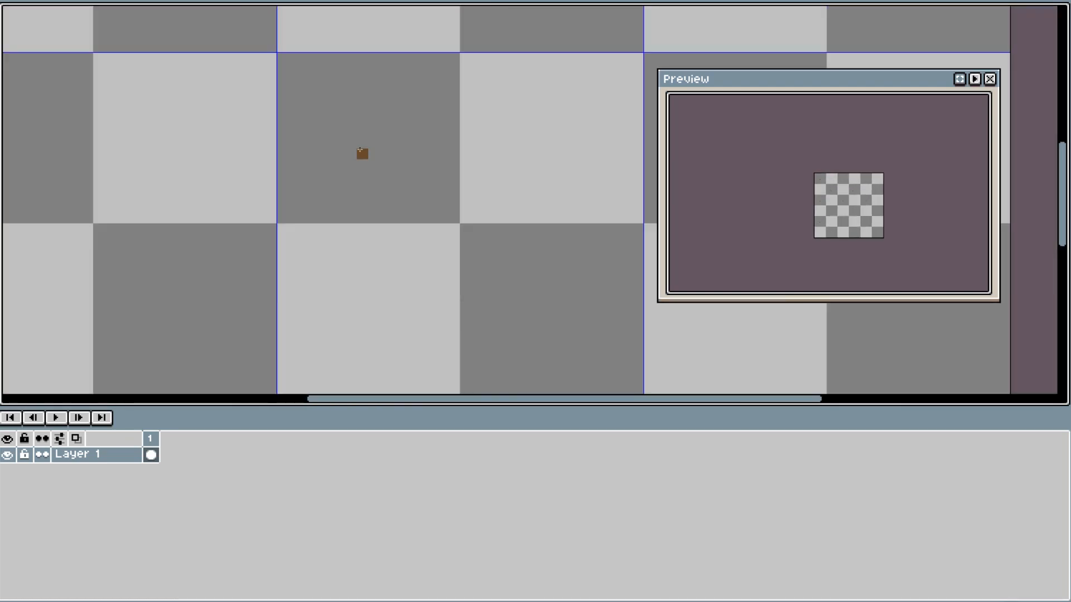
drag(371, 152, 277, 153)
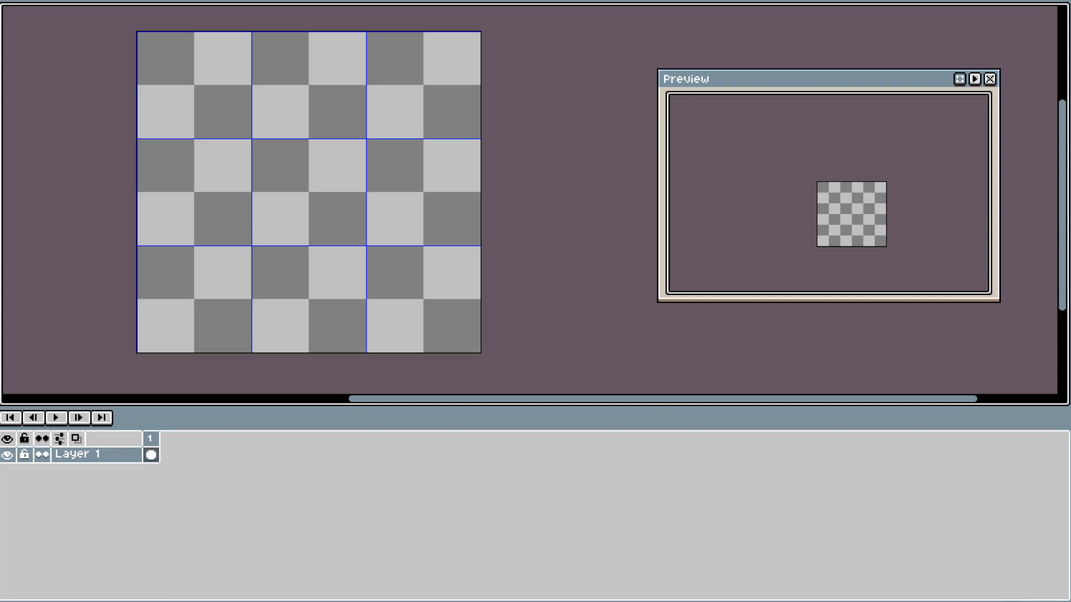
click(224, 233)
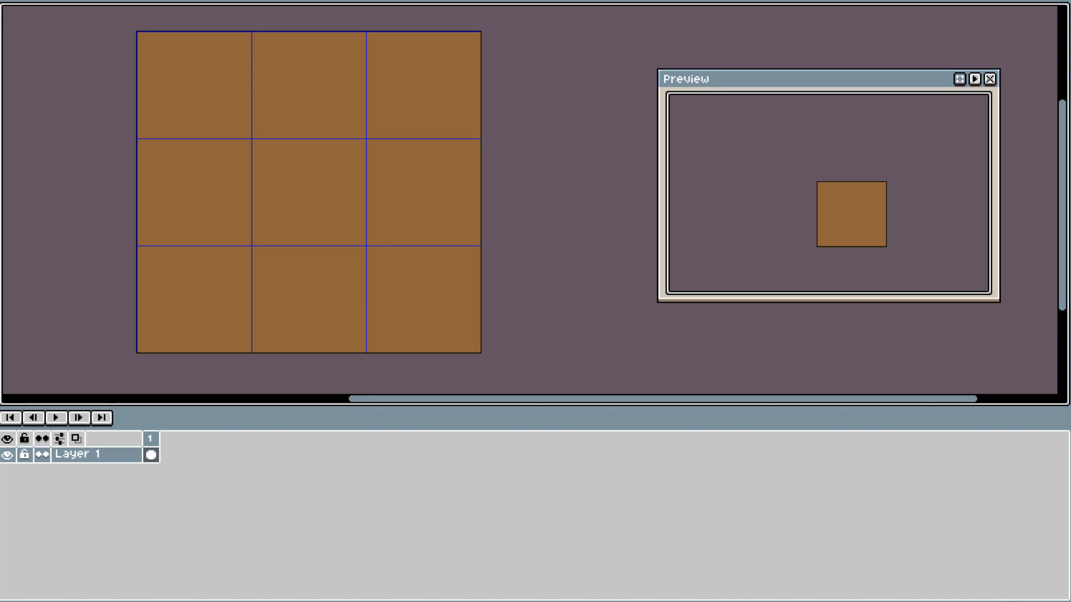
Step: Mark the tile's left edge with single darker-brown pixels every four pixels, starting at the bottom row and ending near the top
scroll(180, 180, up, 2)
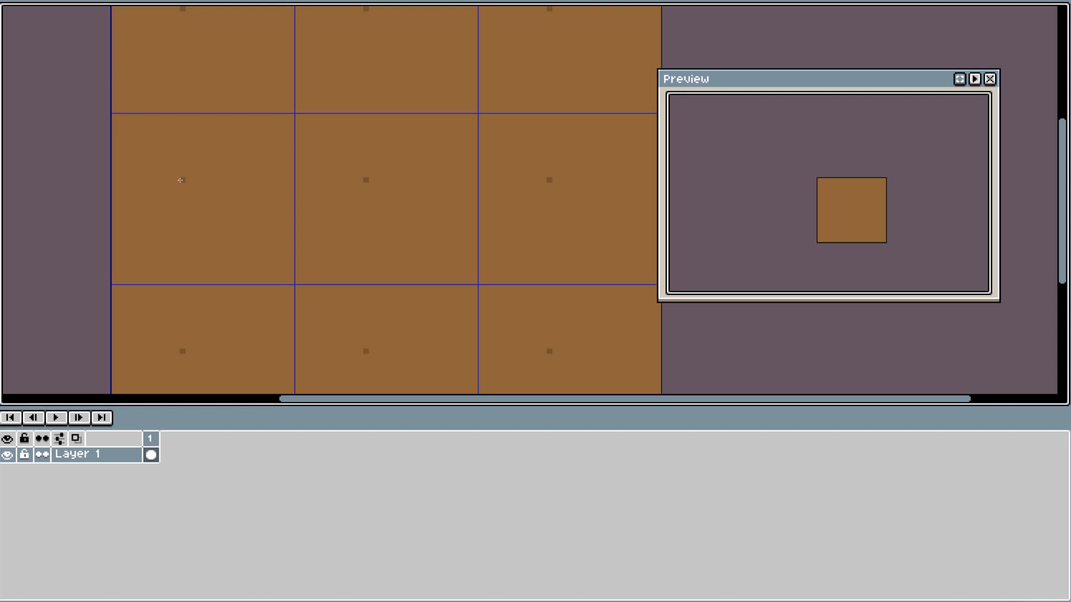
scroll(296, 136, up, 2)
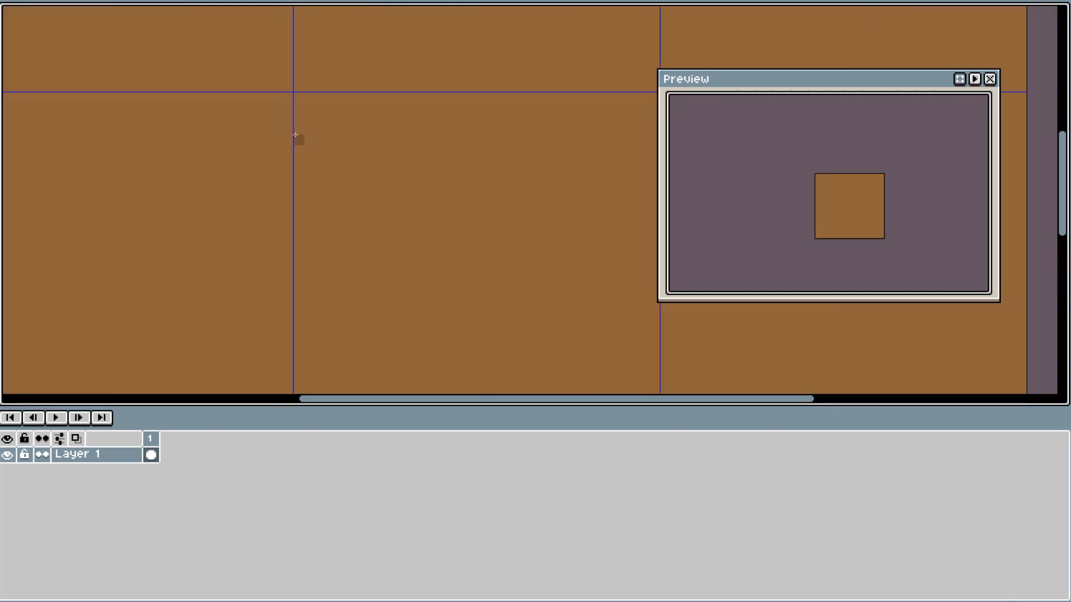
scroll(296, 128, down, 1)
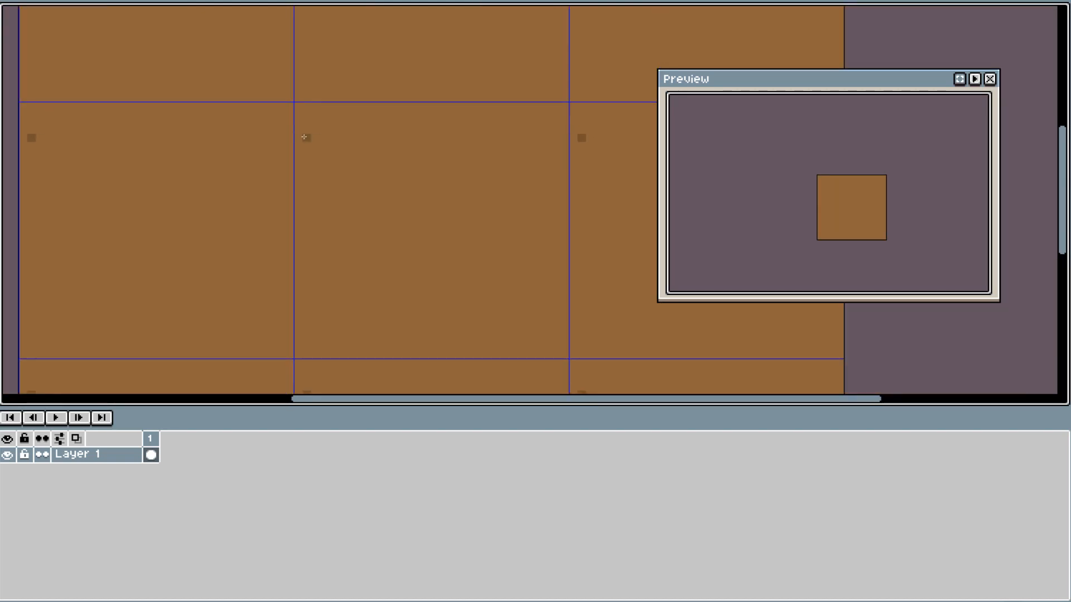
drag(306, 191, 229, 165)
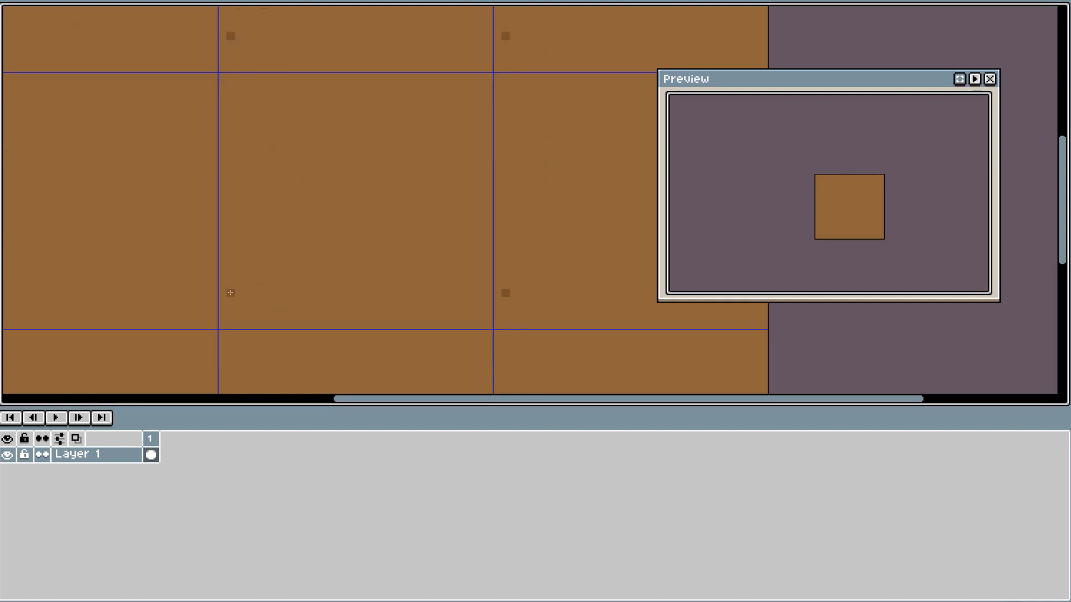
click(221, 326)
key(ctrl+z)
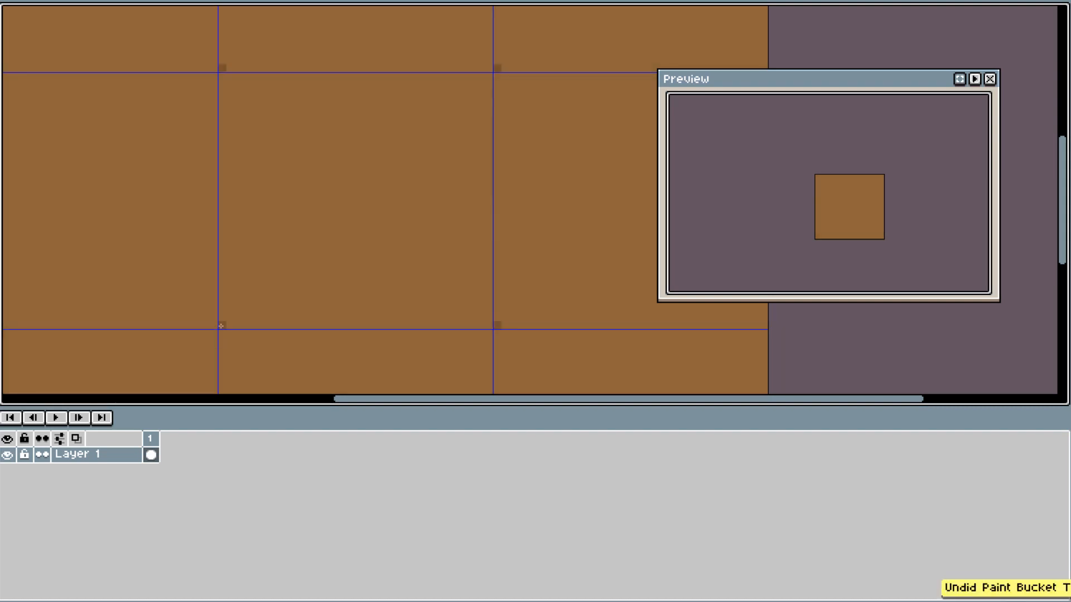
click(221, 326)
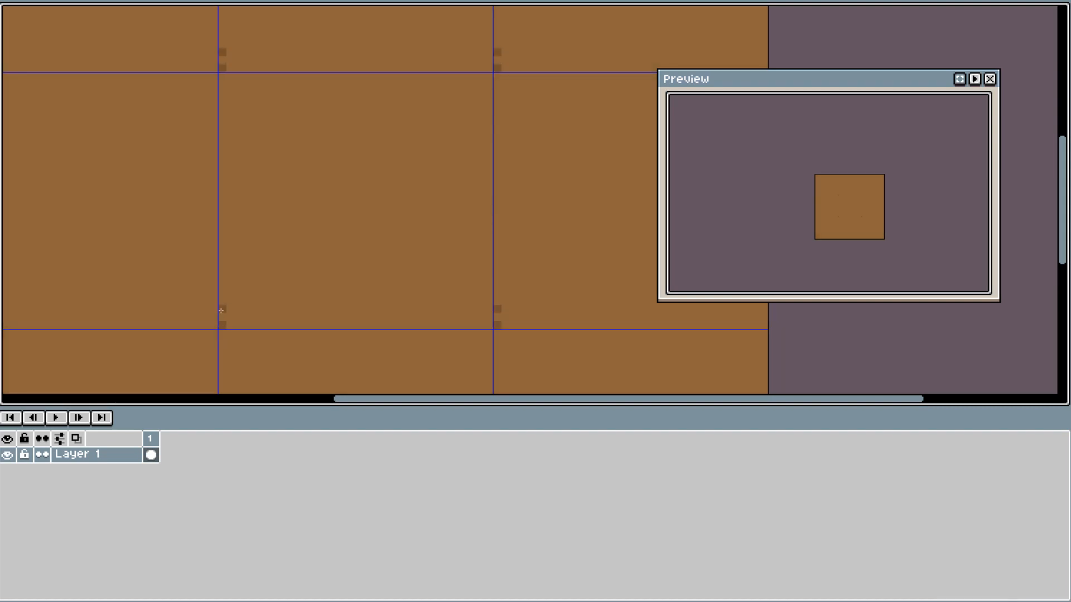
click(222, 294)
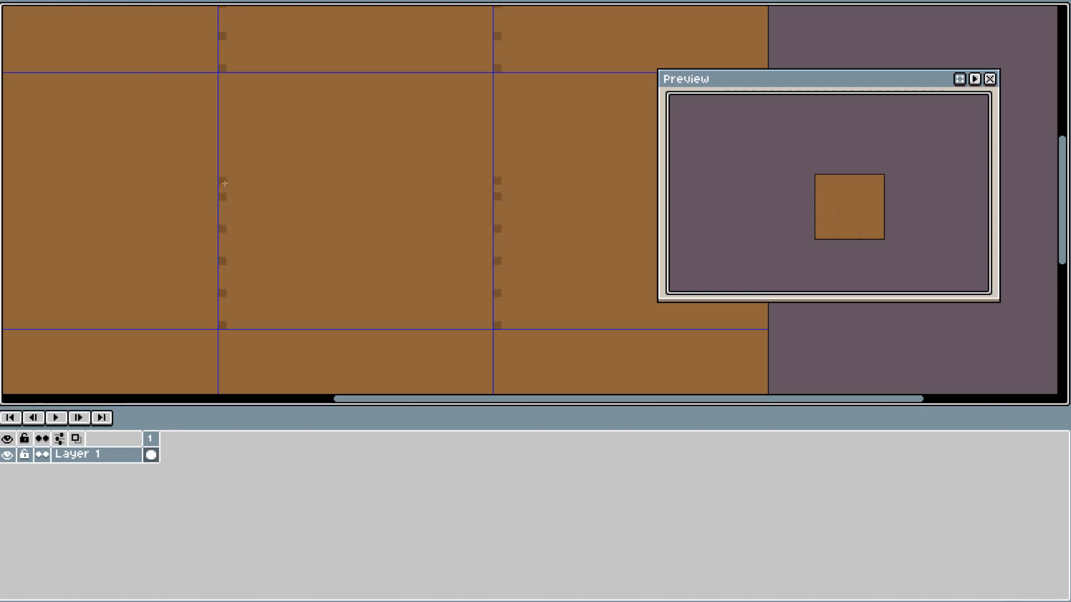
click(221, 165)
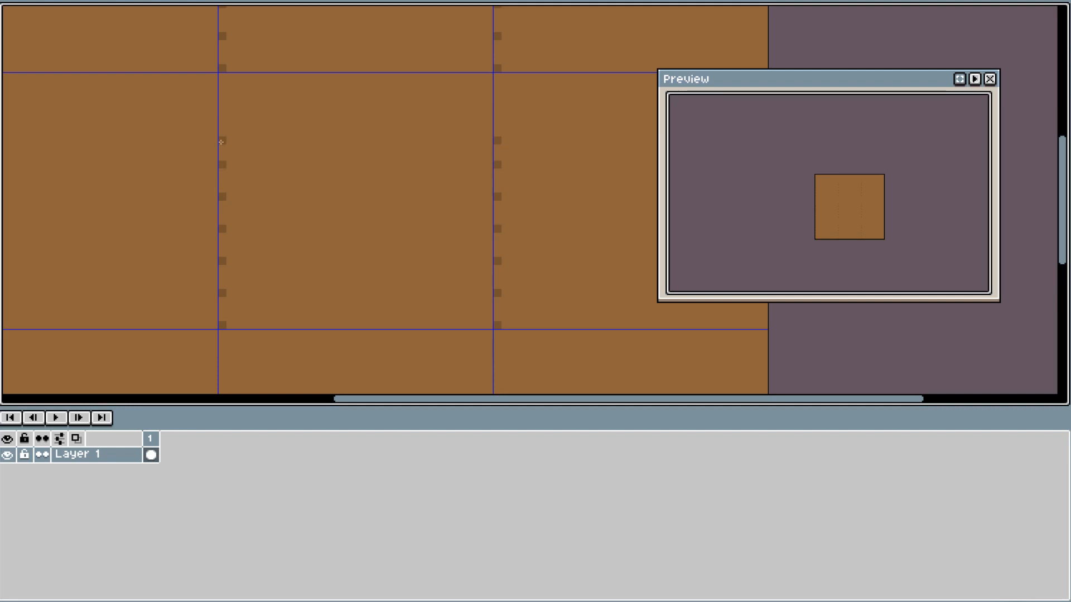
click(222, 132)
click(221, 100)
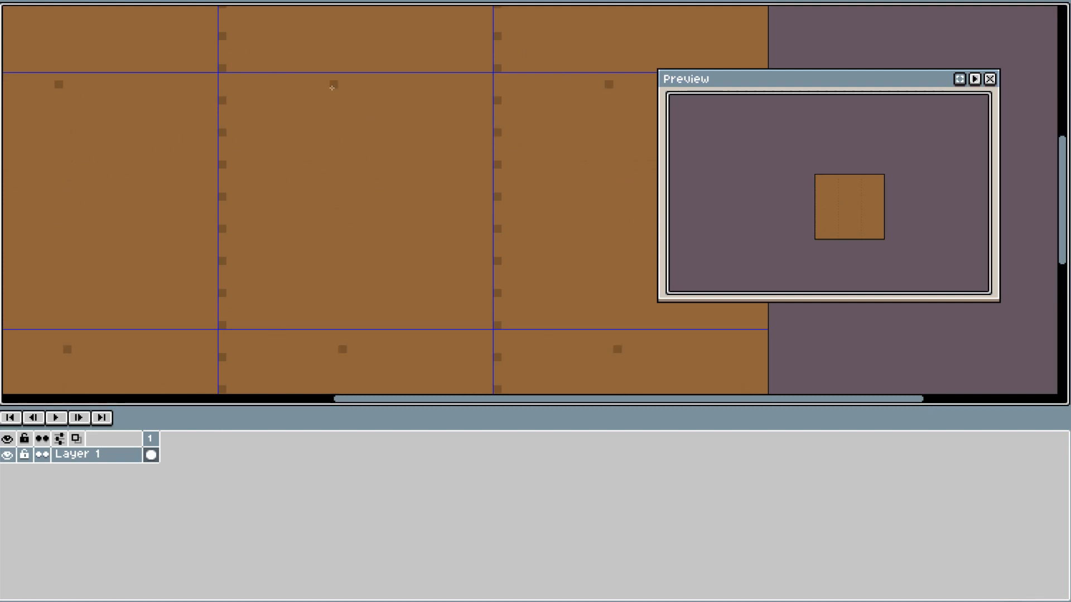
Step: Draw a one-pixel dark brown horizontal line across the full tile width at each edge mark to separate the planks
drag(230, 100, 493, 101)
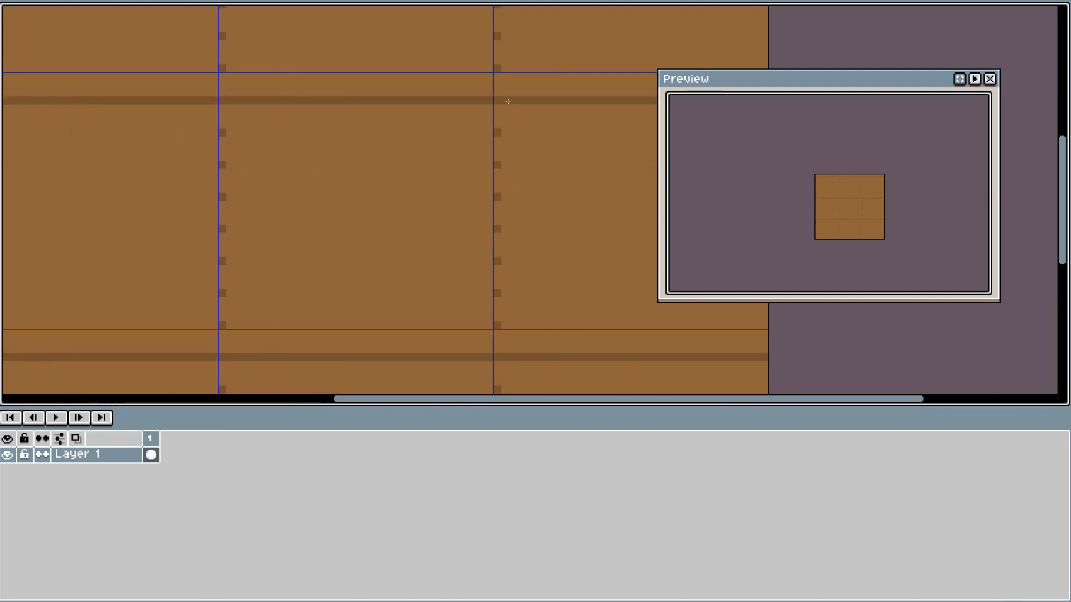
drag(239, 132, 605, 130)
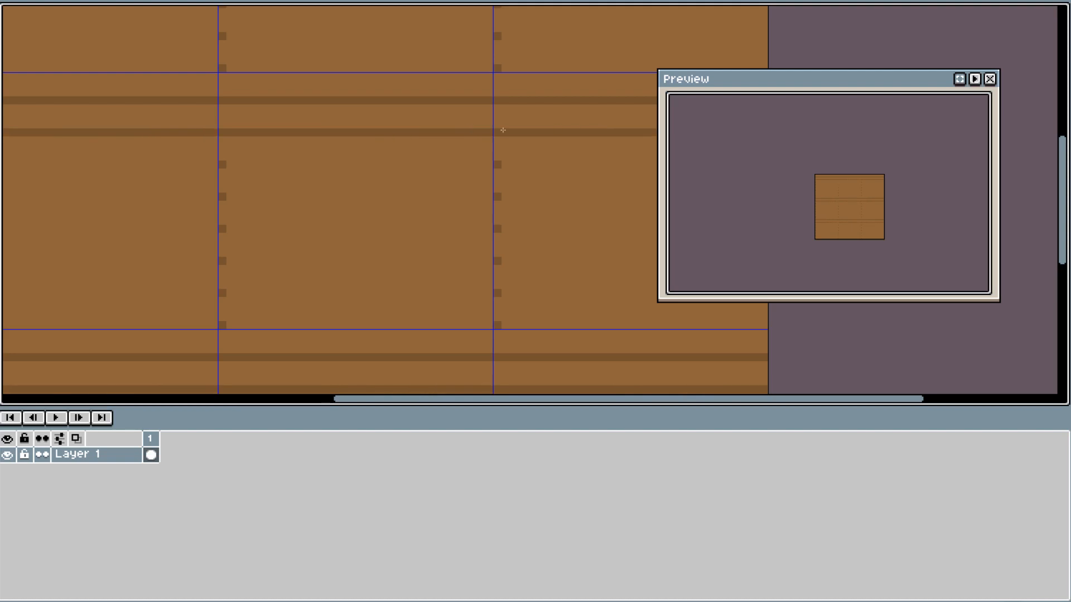
drag(227, 165, 502, 166)
drag(227, 198, 557, 194)
click(230, 236)
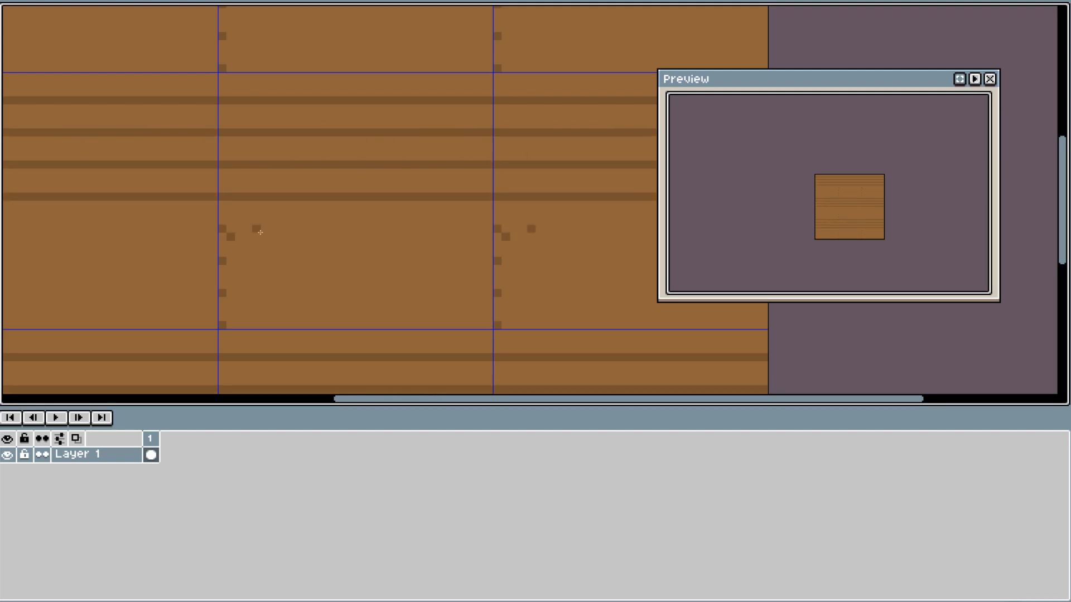
key(ctrl+z)
drag(241, 229, 519, 226)
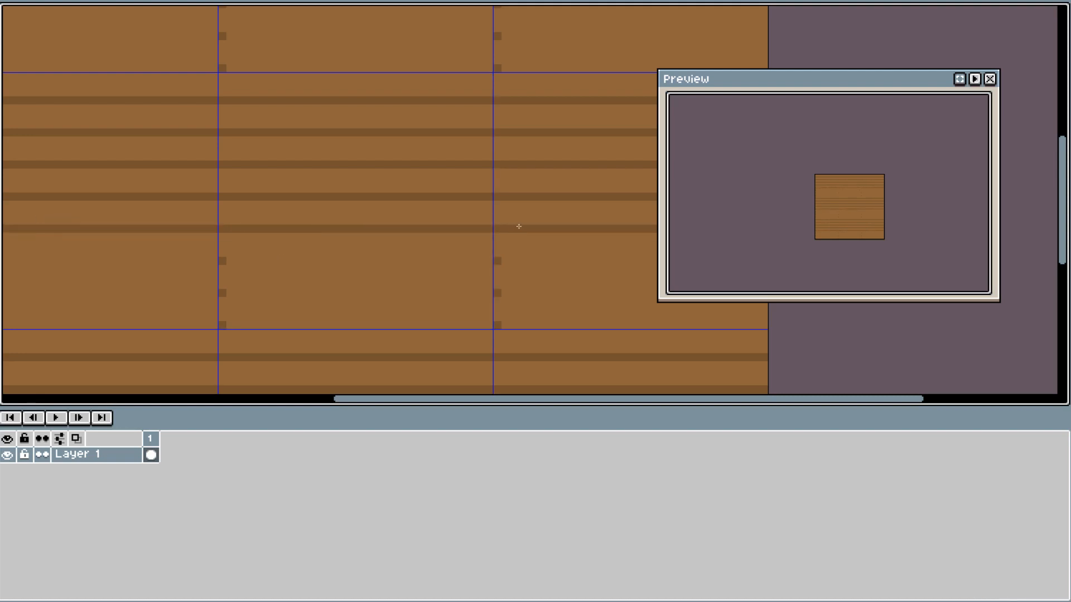
drag(223, 260, 523, 263)
drag(229, 292, 535, 290)
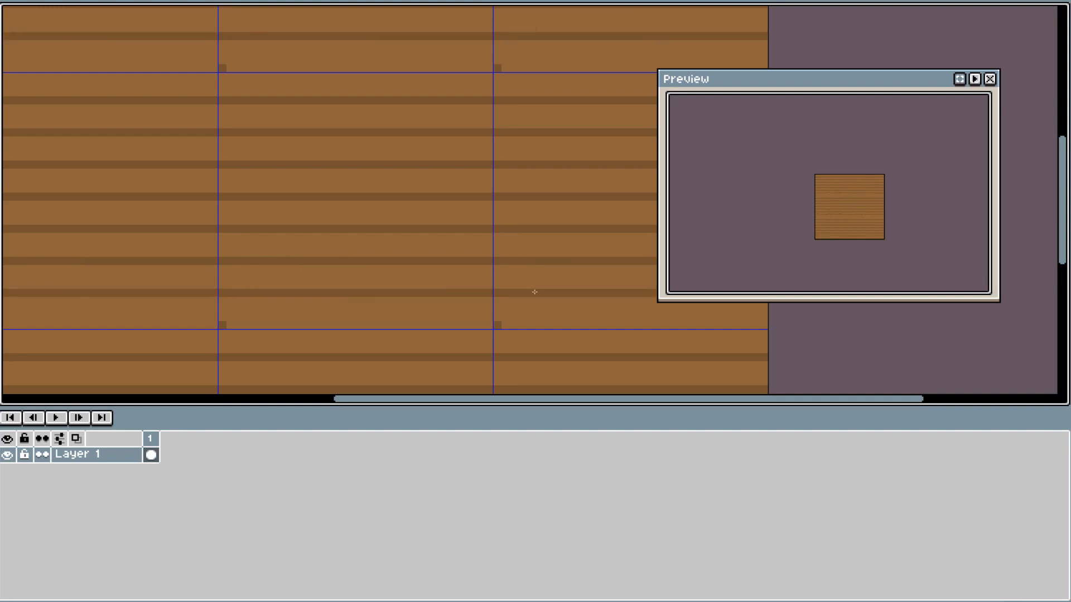
drag(263, 323, 501, 322)
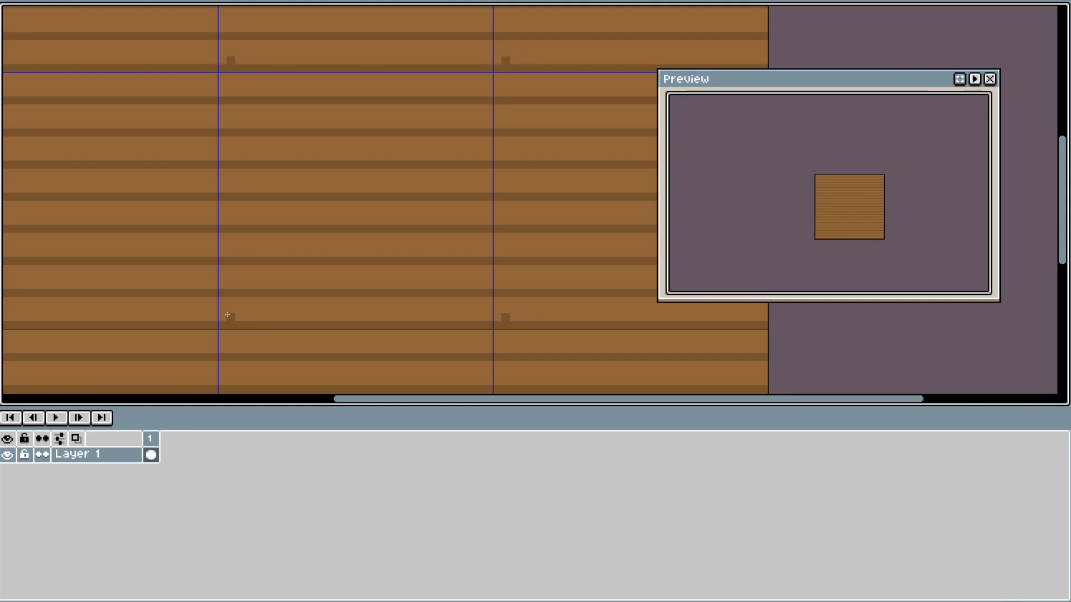
Step: Draw a short vertical joint across the bottom plank near the tile's left edge, undoing the trial joints in the rows above
mouse_move(246, 316)
mouse_down()
mouse_move(293, 286)
mouse_move(282, 286)
mouse_move(282, 261)
mouse_move(331, 253)
mouse_move(320, 233)
mouse_move(359, 204)
mouse_up()
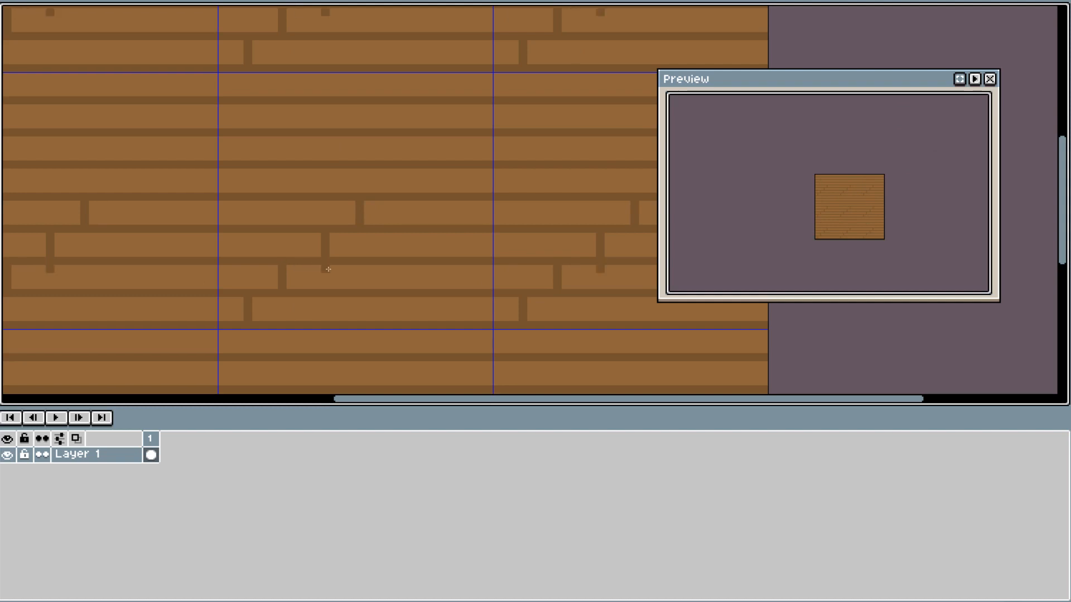
key(ctrl+z)
key(ctrl+z)
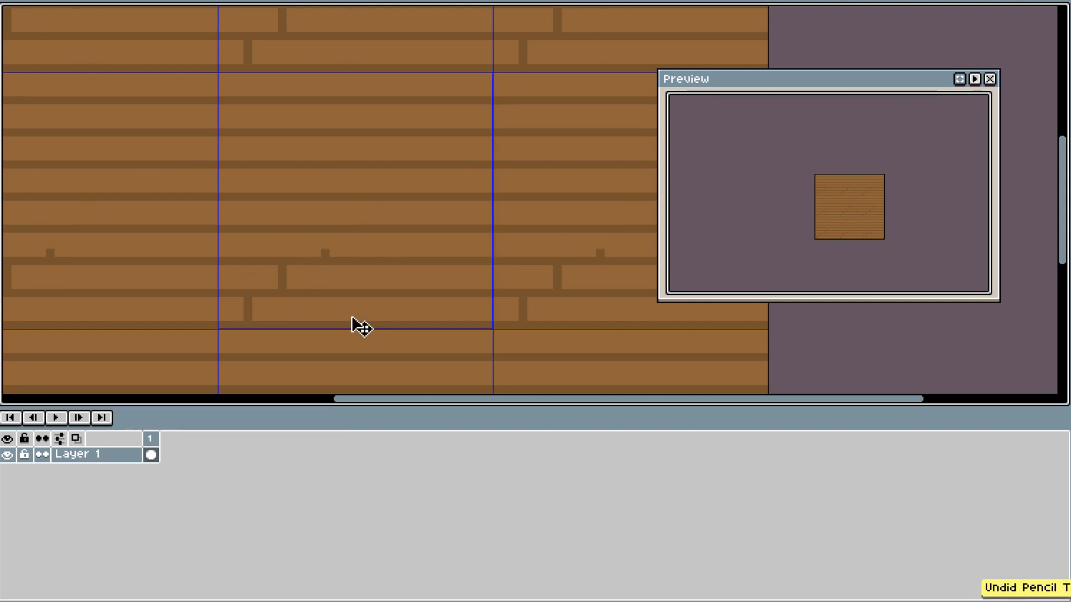
key(ctrl+z)
key(ctrl+z)
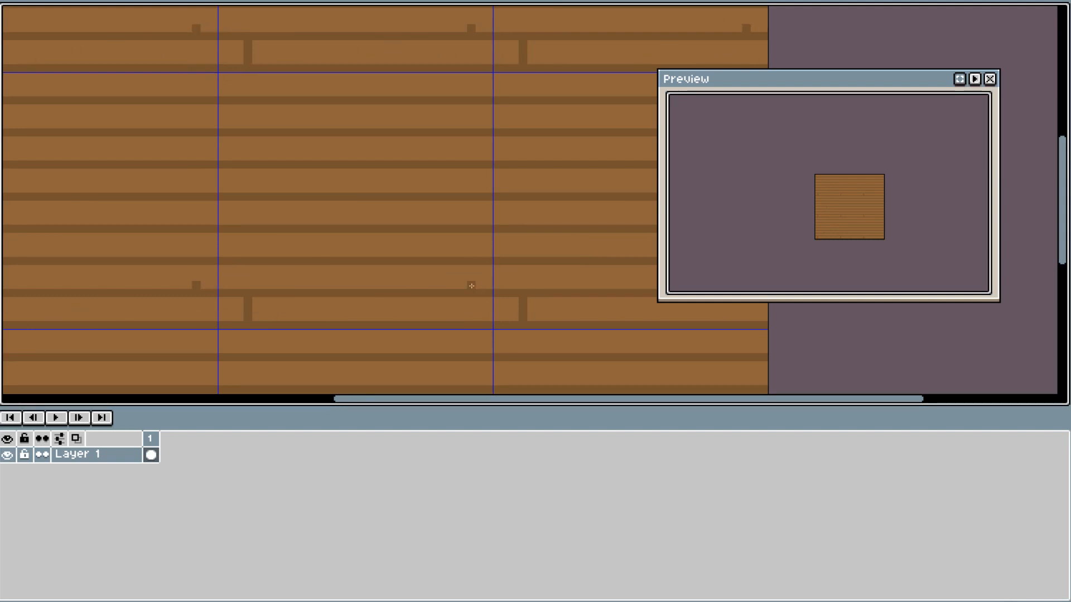
Step: Draw one-pixel-wide vertical joints at staggered positions across the seven remaining planks above the bottom one
drag(462, 287, 462, 267)
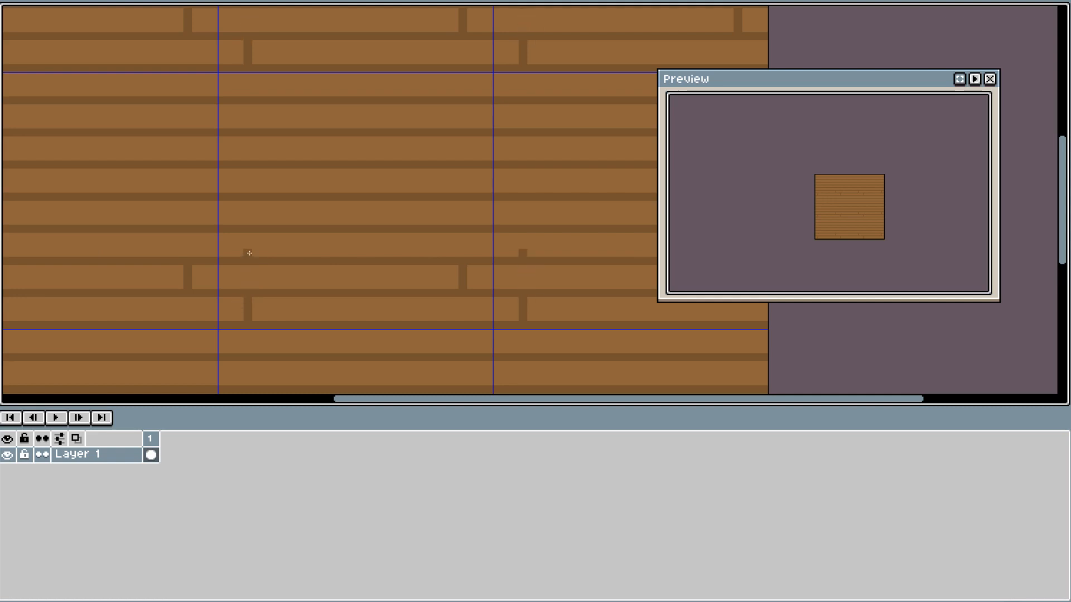
drag(278, 254, 278, 236)
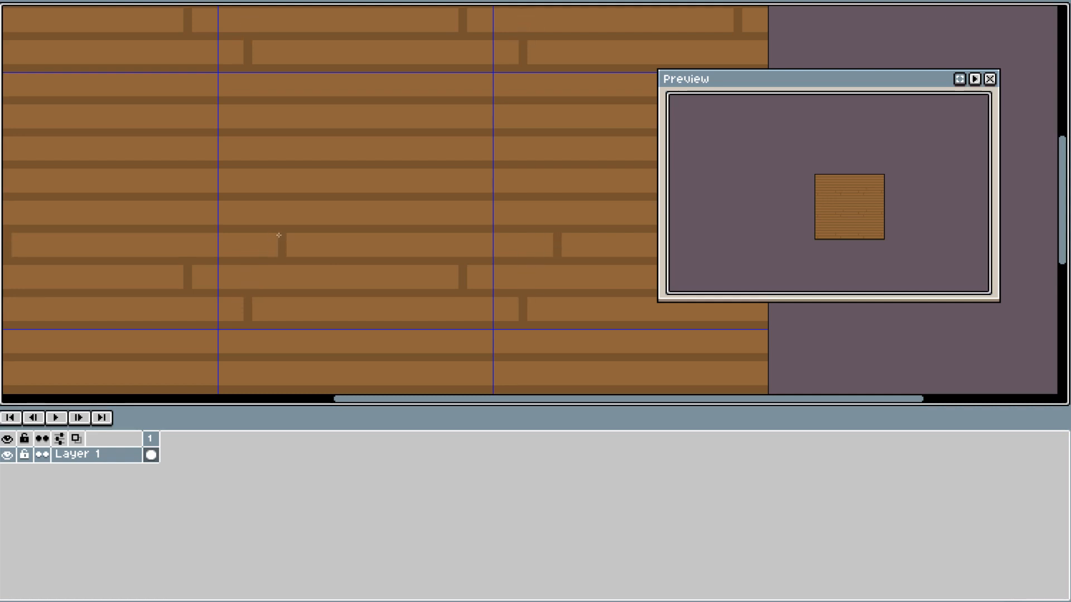
drag(429, 225, 427, 204)
drag(318, 189, 318, 170)
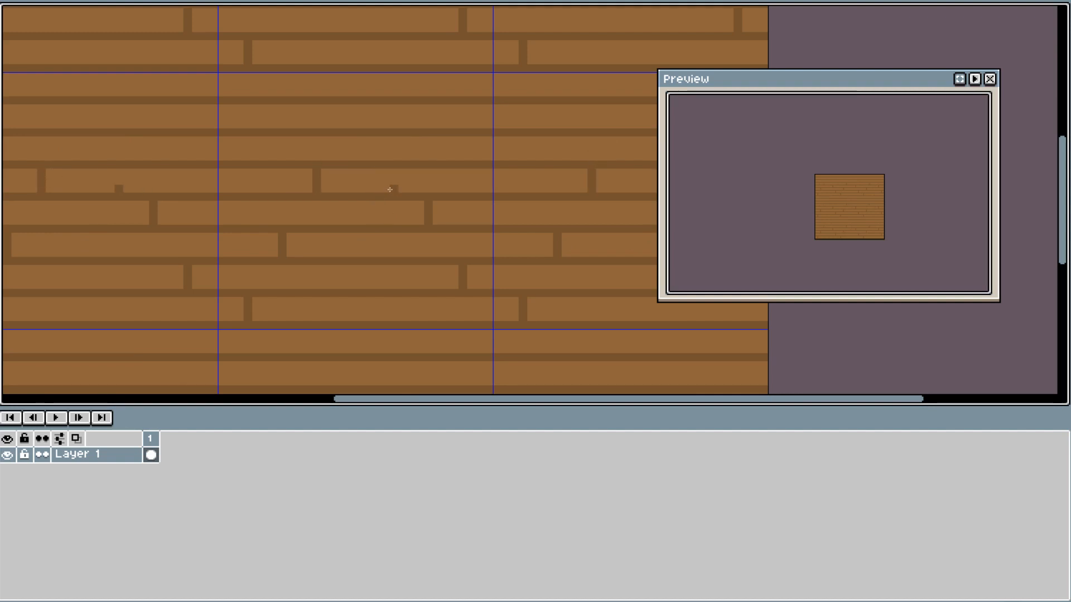
mouse_move(394, 157)
mouse_down()
mouse_move(396, 140)
mouse_move(356, 120)
mouse_move(326, 77)
mouse_up()
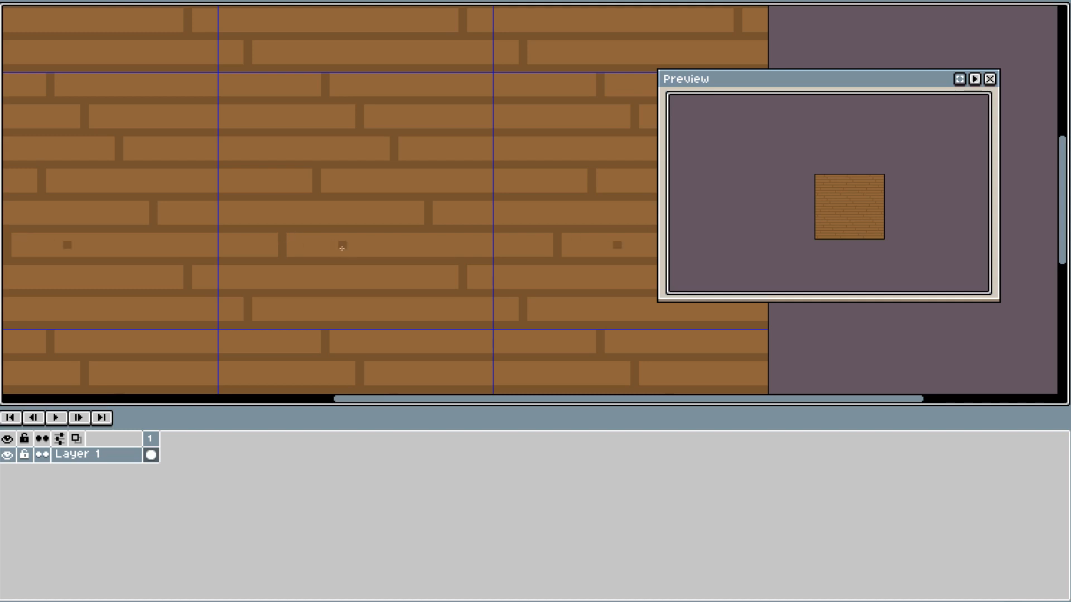
Step: Recolour several of the planks with a slightly darker brown sampled from the wood base to vary the tone
drag(368, 283, 392, 289)
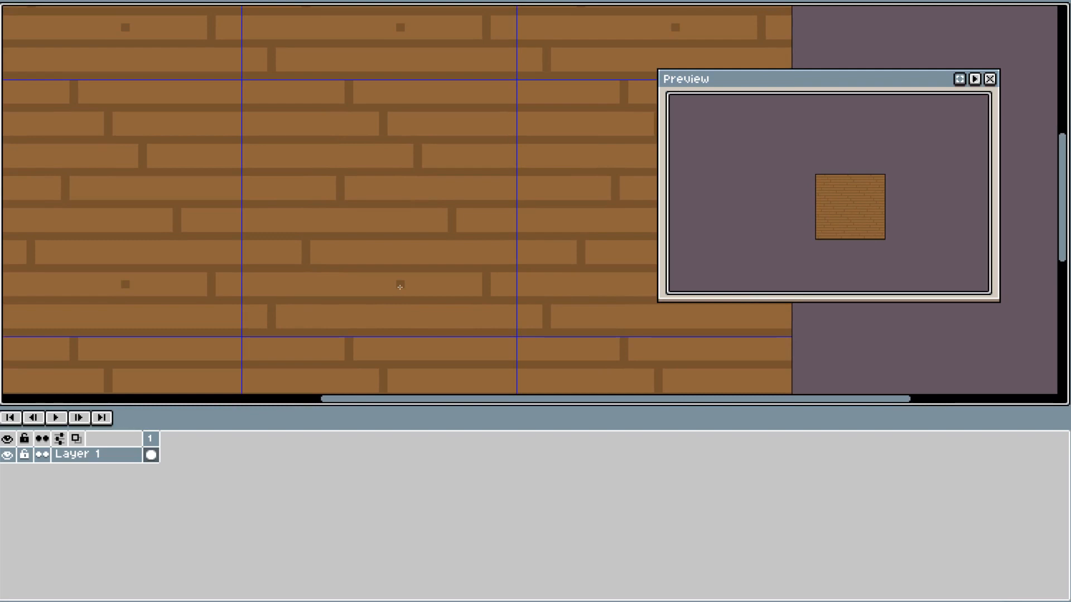
drag(400, 287, 389, 284)
key(i)
click(311, 185)
click(365, 184)
click(262, 335)
drag(262, 335, 274, 330)
click(393, 235)
key(i)
click(218, 293)
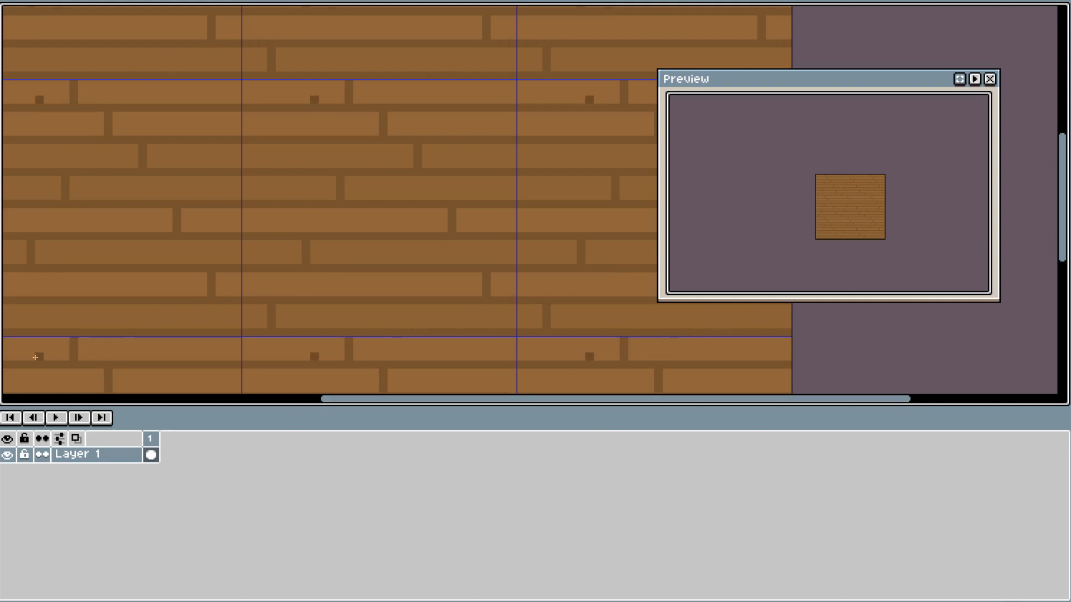
Step: Shade the joint ends and the seams beneath them on the fourth, fifth and sixth planks with a darker brown
click(0, 333)
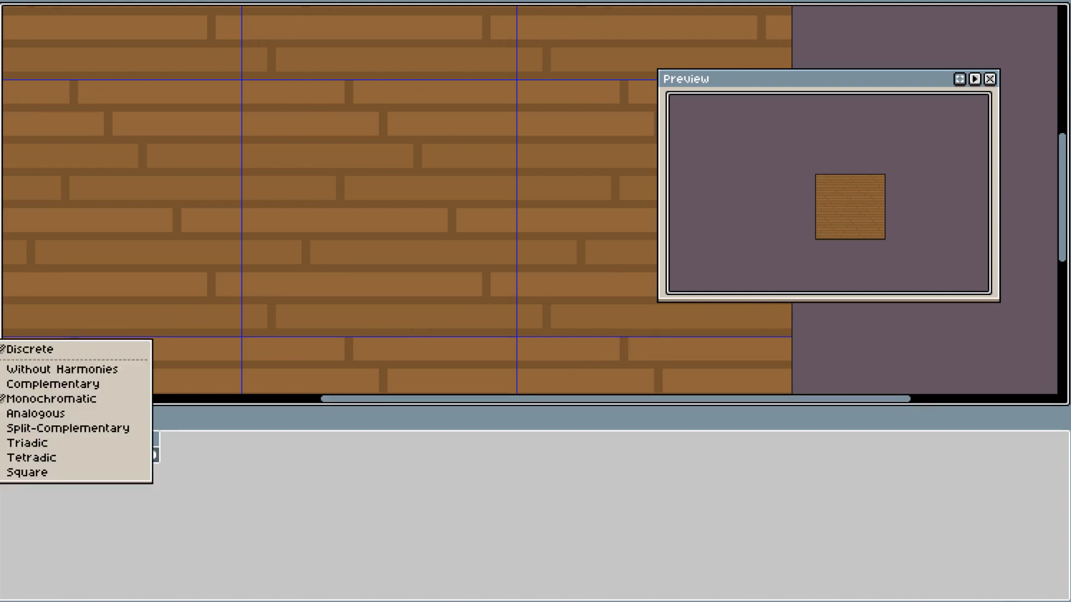
key(Escape)
click(348, 275)
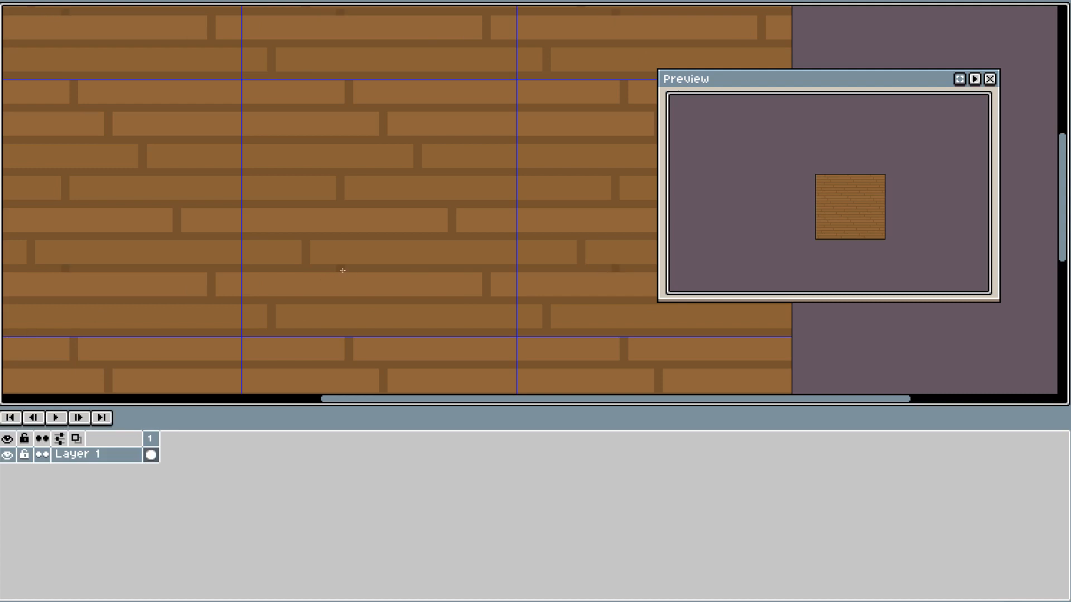
click(263, 273)
key(ctrl+z)
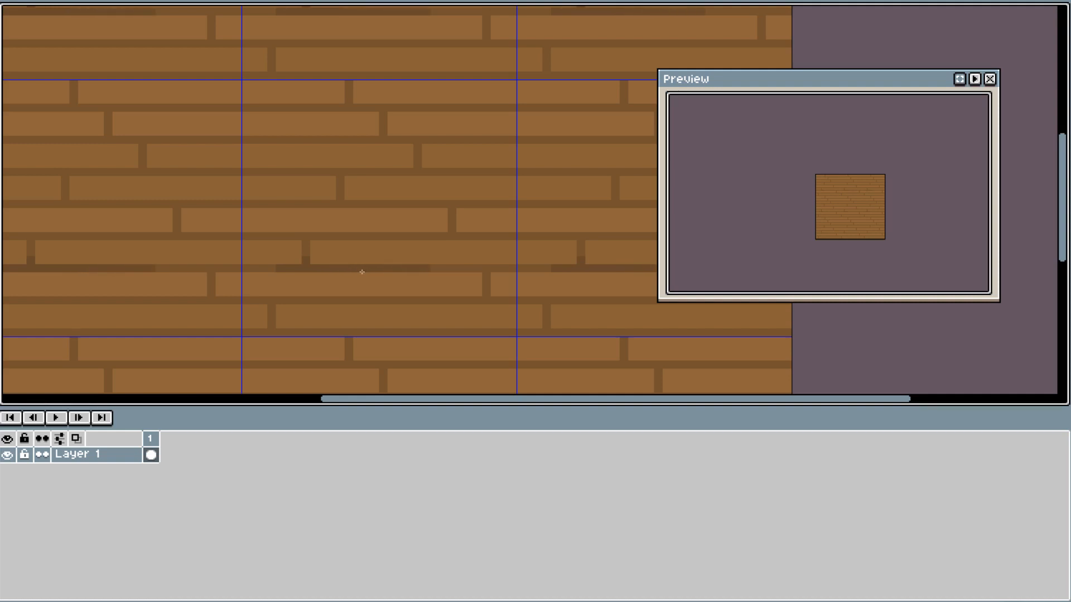
drag(397, 237, 474, 239)
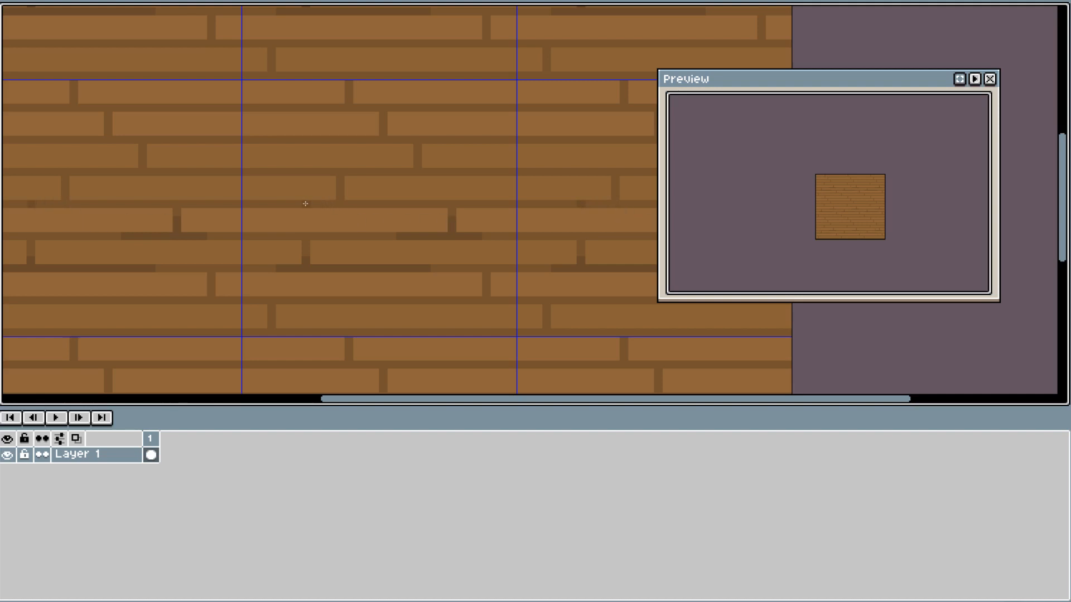
drag(305, 204, 360, 203)
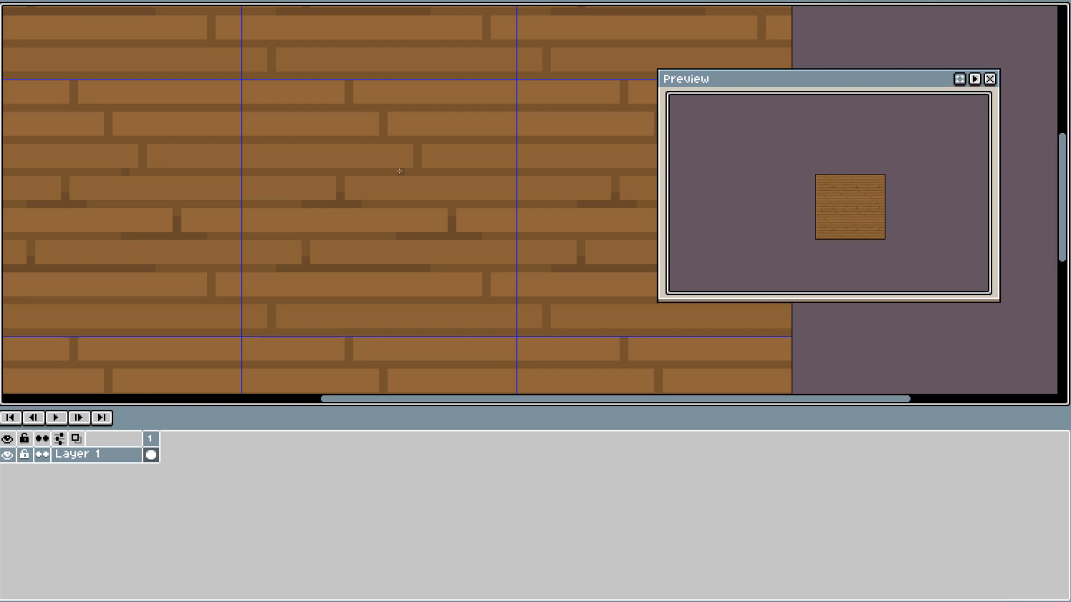
Step: Add the same dark shading where joints meet seams on the top three and bottom two planks, undoing stray pixels
drag(320, 107, 401, 112)
key(ctrl+z)
click(370, 114)
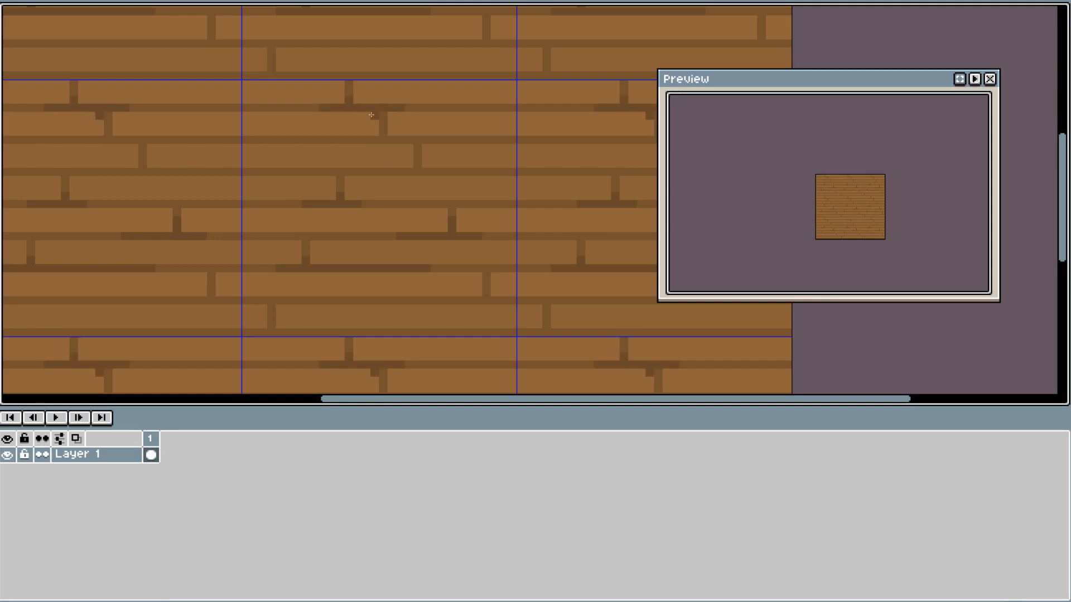
key(ctrl+z)
click(411, 145)
key(ctrl+z)
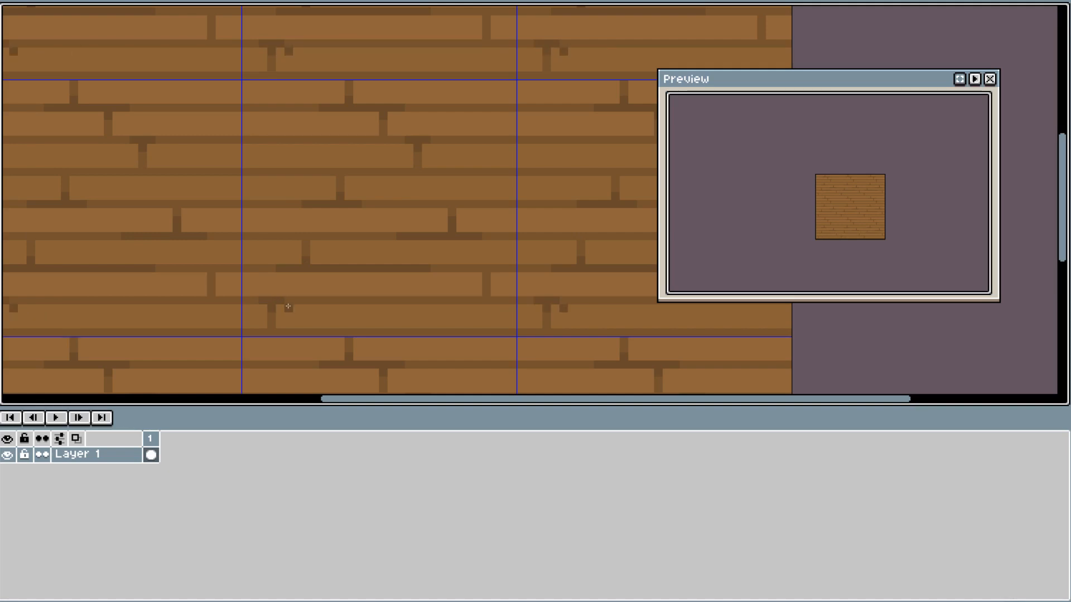
drag(468, 301, 492, 300)
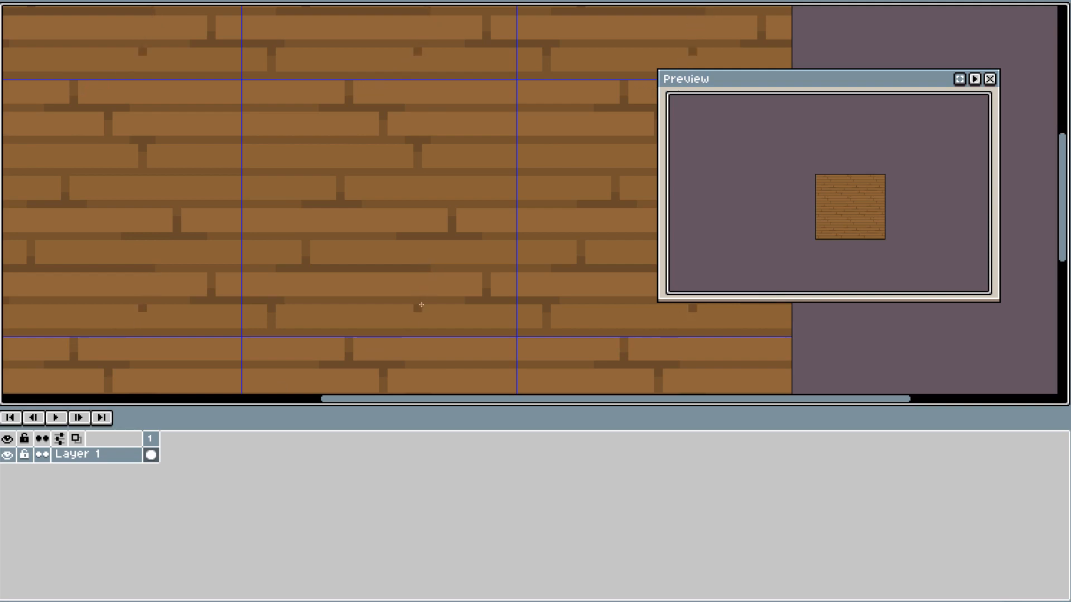
Step: Narrow the preview window, hide the grid, and examine the repeating plank pattern at several zoom levels
drag(673, 201, 788, 202)
scroll(484, 213, down, 2)
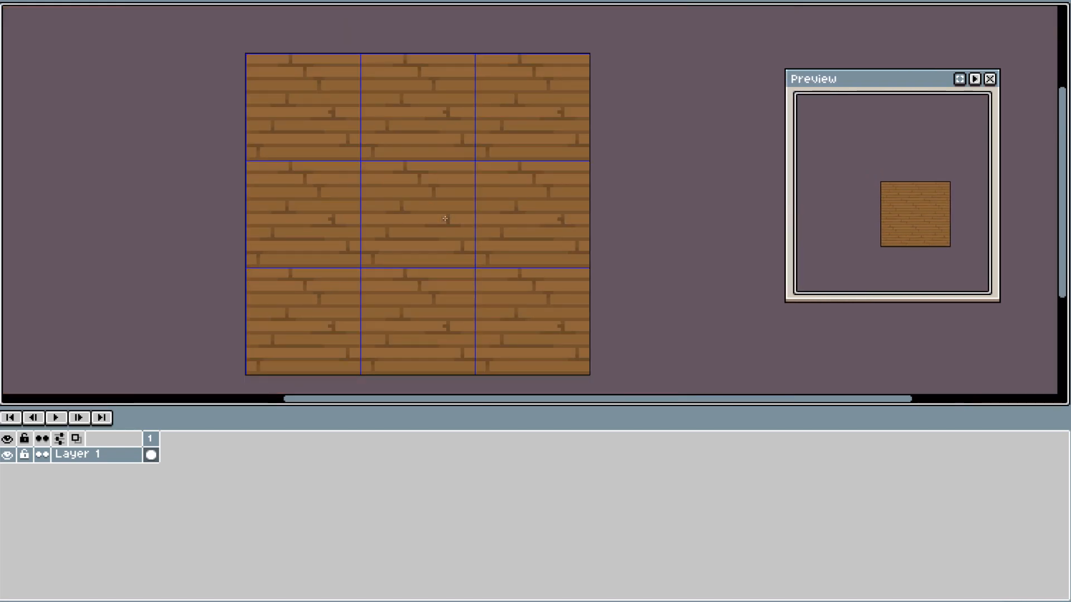
scroll(445, 218, down, 2)
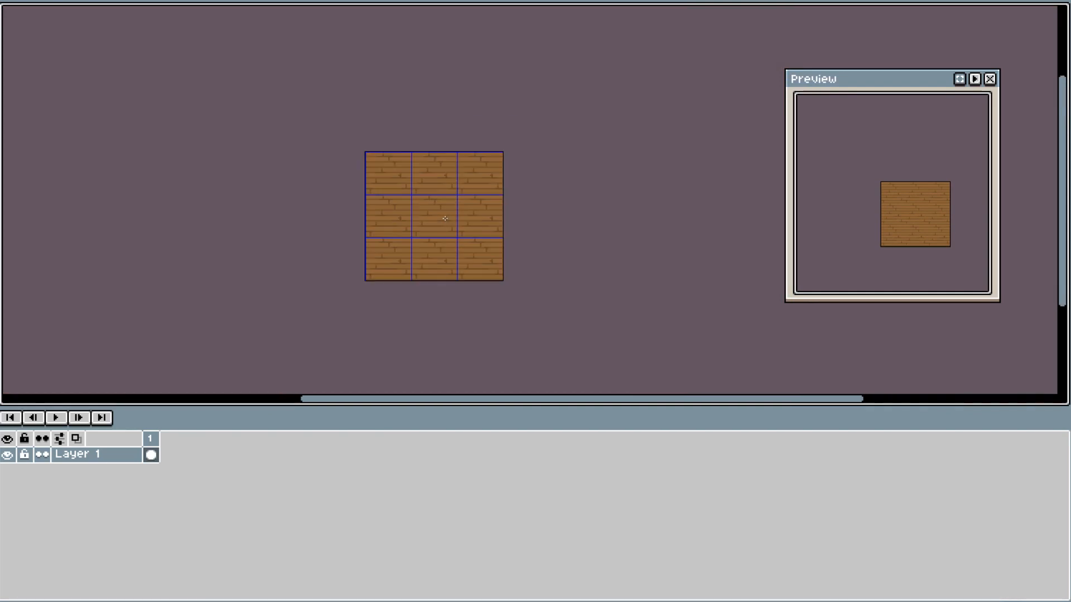
scroll(443, 218, down, 1)
key(ctrl+apostrophe)
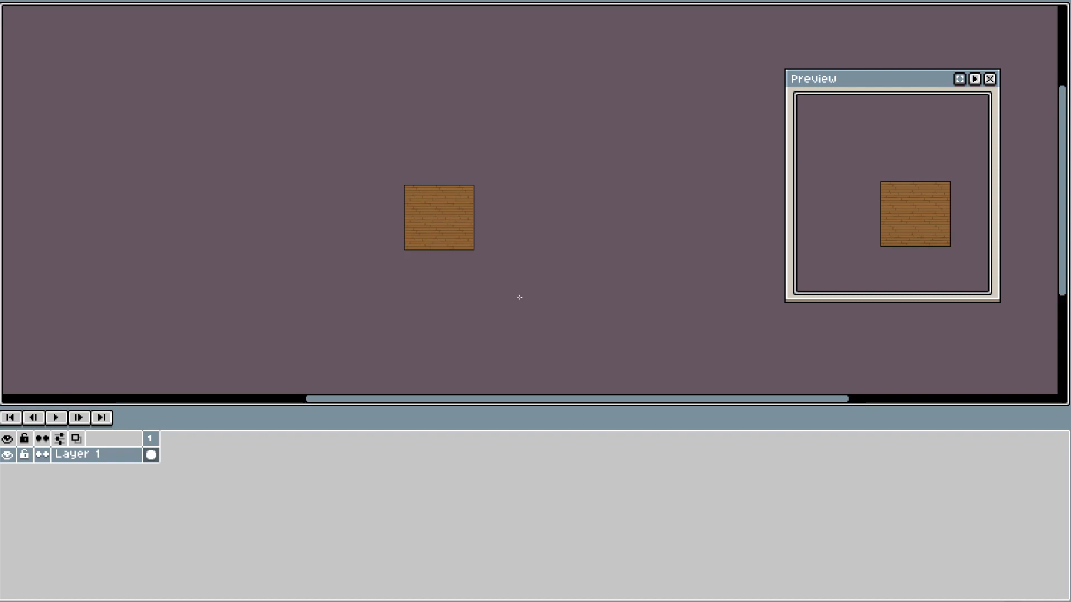
scroll(511, 246, up, 3)
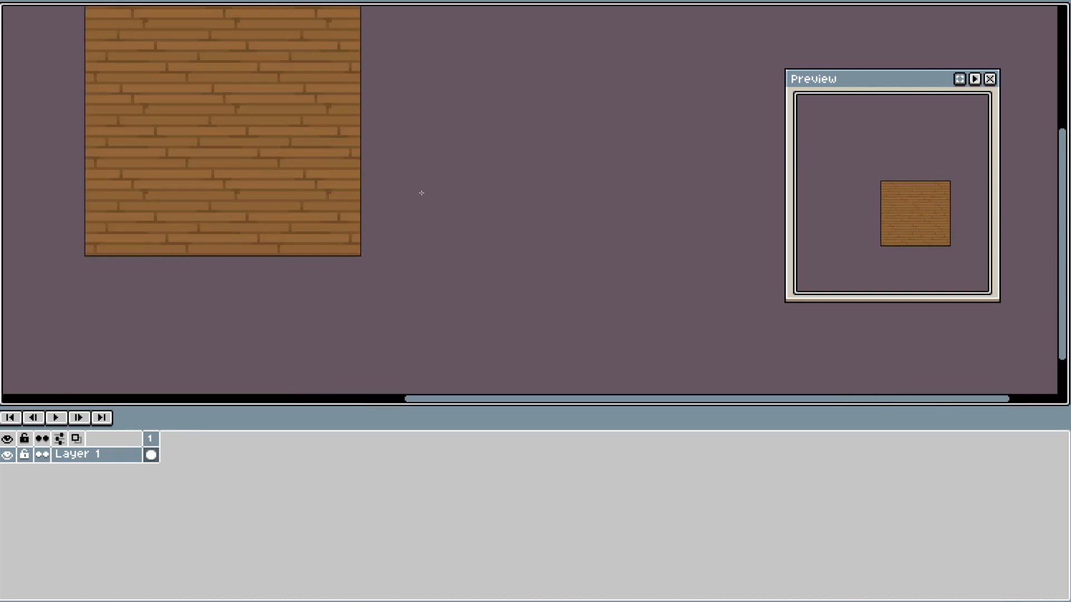
drag(422, 193, 519, 255)
scroll(352, 201, up, 2)
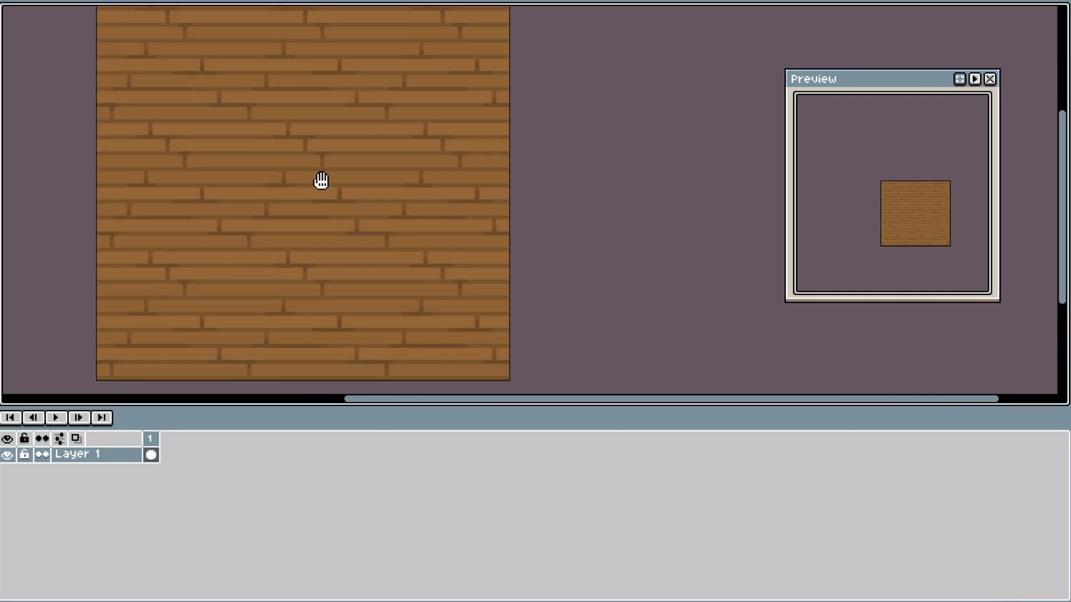
drag(318, 177, 374, 192)
Step: Show the grid again and select the centre tile for copying, undoing the white outline drawn around it
key(ctrl+apostrophe)
double_click(370, 192)
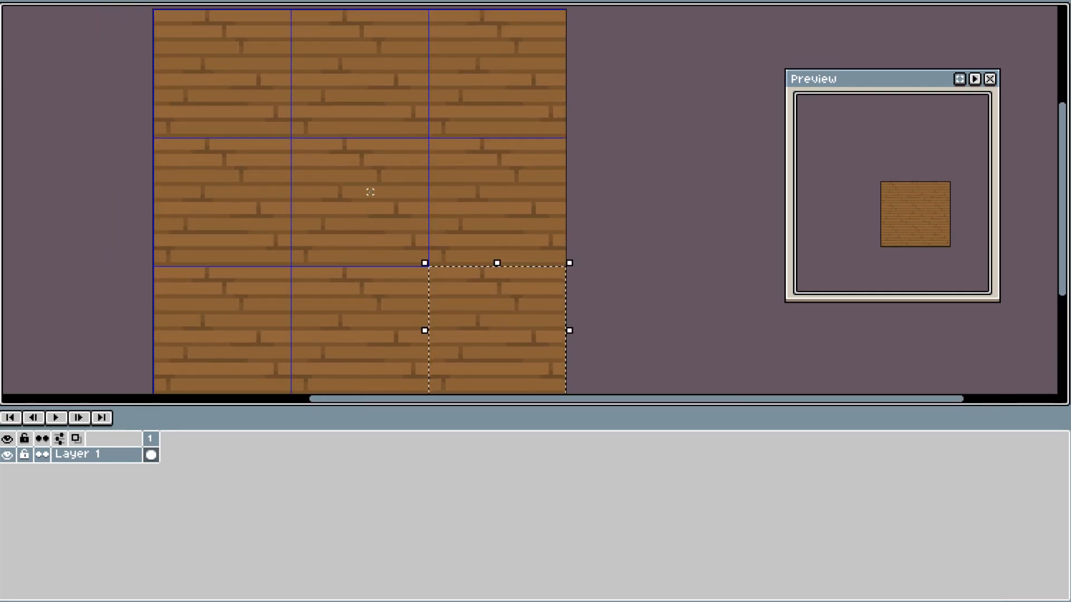
drag(288, 140, 426, 261)
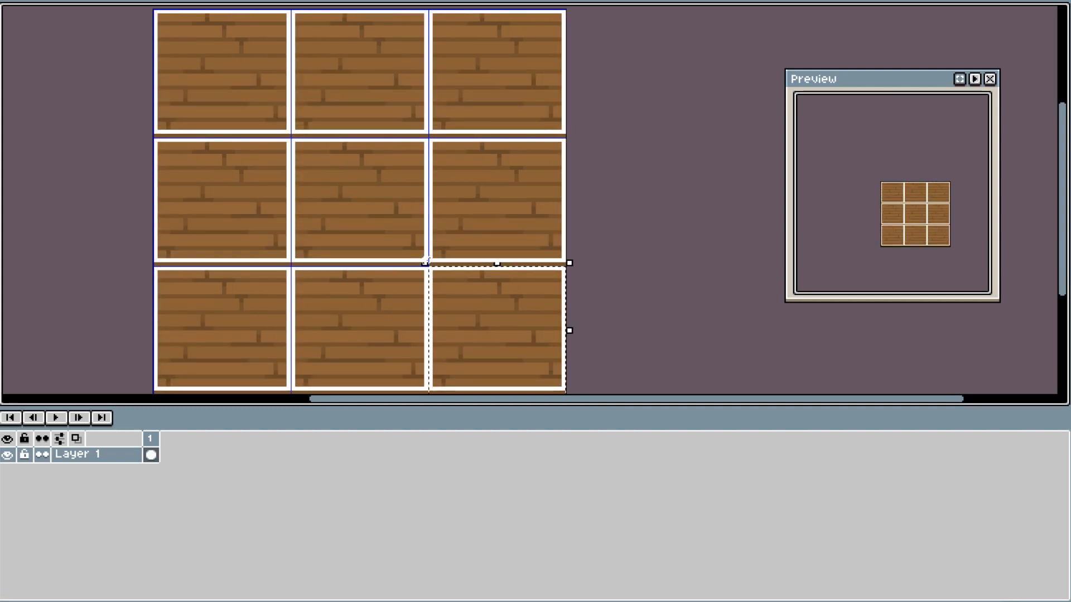
key(ctrl+z)
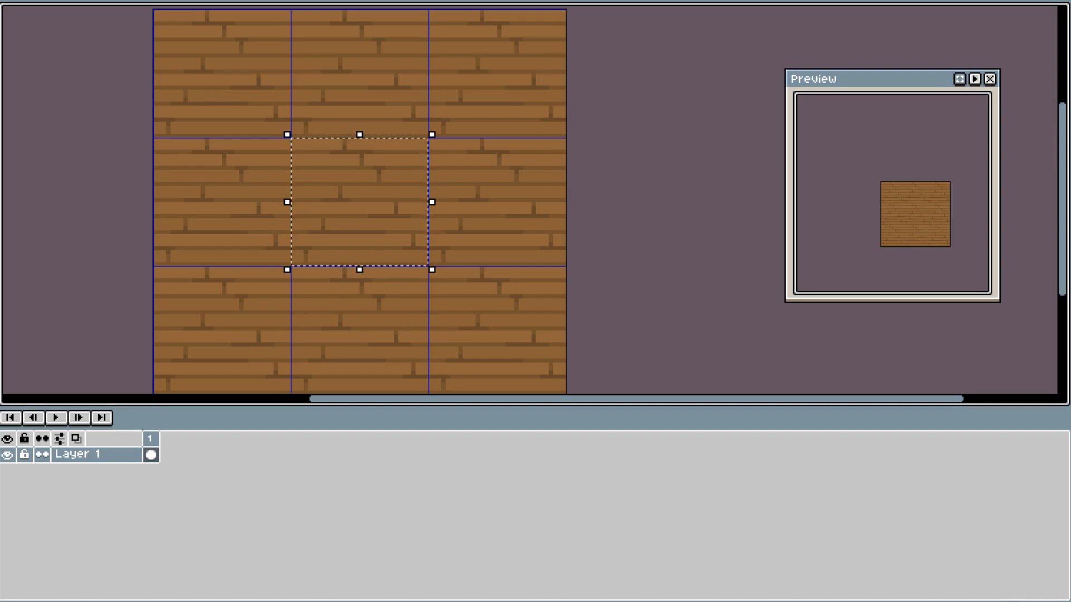
Step: Create a new 320 × 320 px RGBA sprite with a transparent background
key(ctrl+n)
text(32)
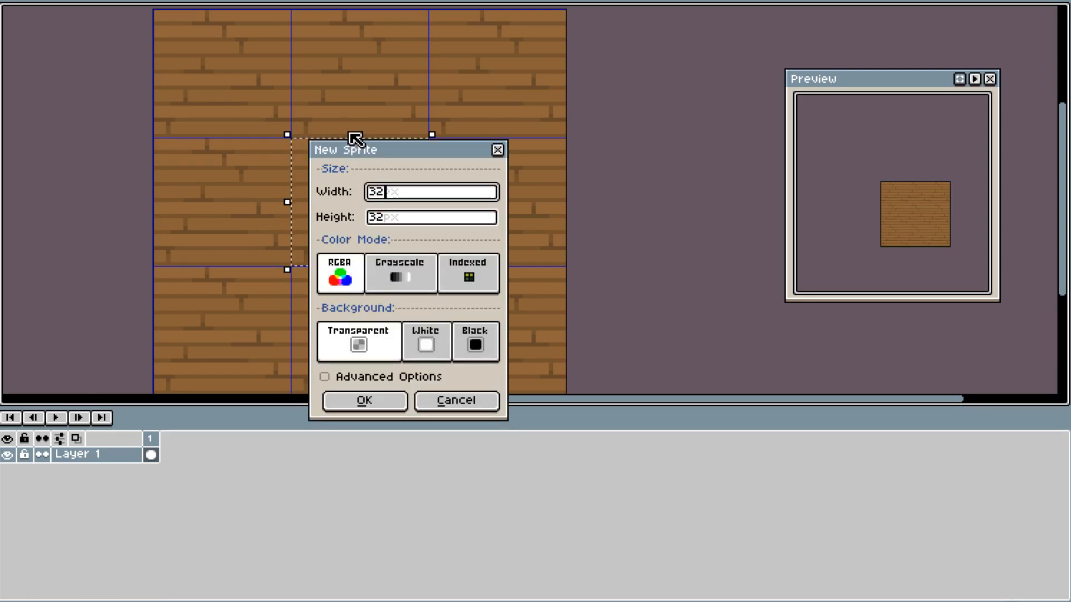
text(0)
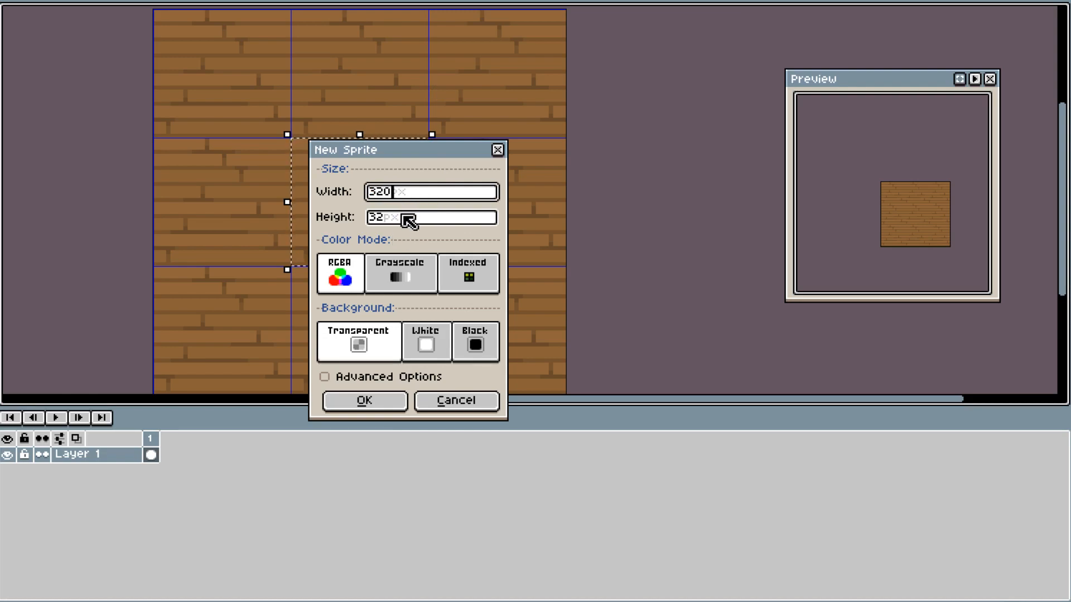
key(Tab)
text(320)
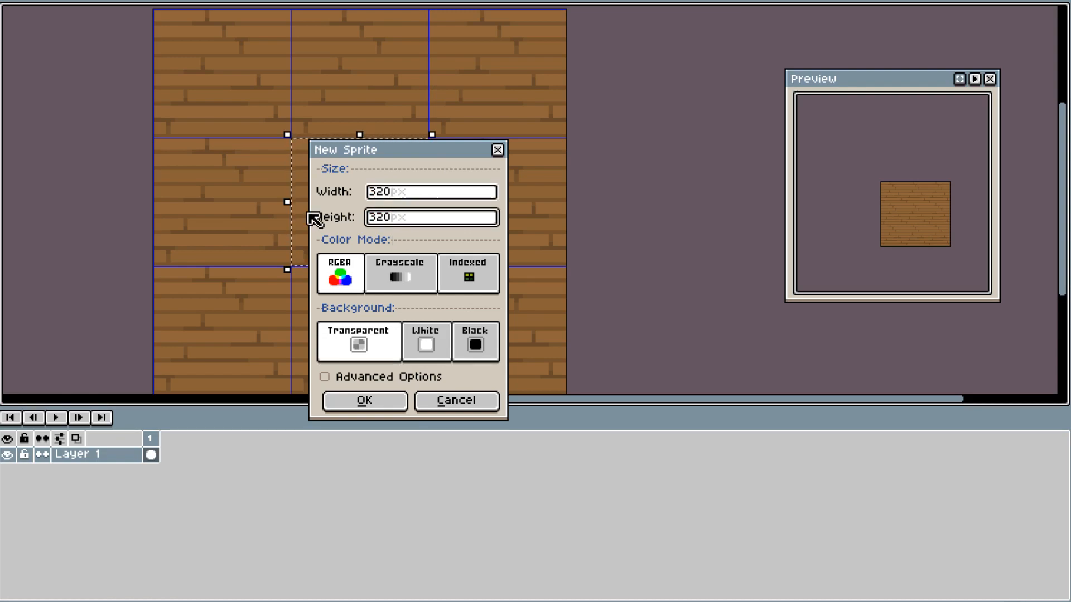
click(385, 402)
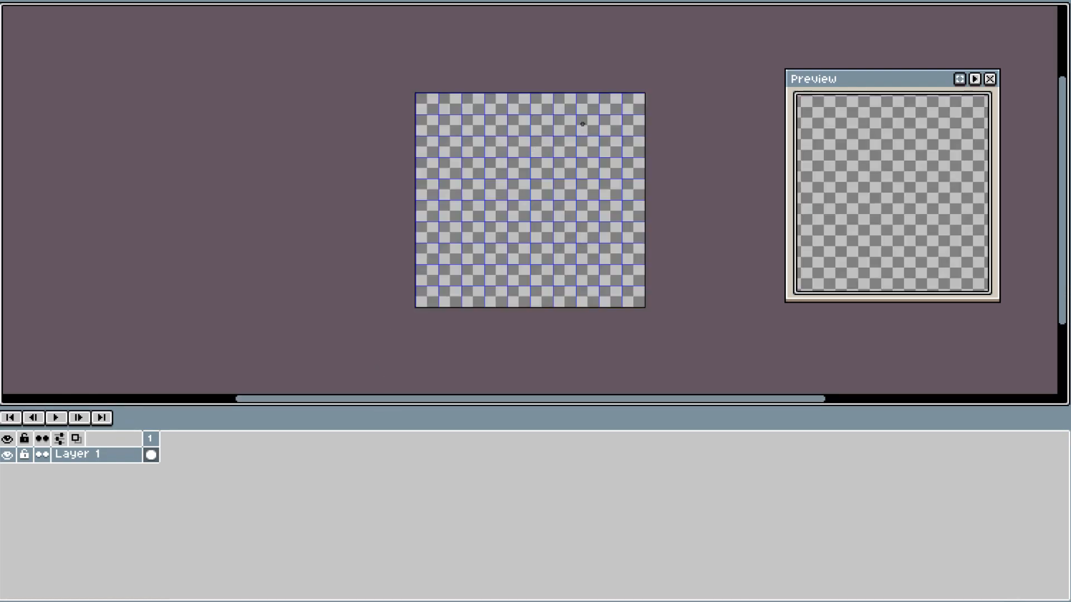
Step: Paste the copied plank tile into the top-left grid cell of the new canvas
drag(582, 124, 397, 139)
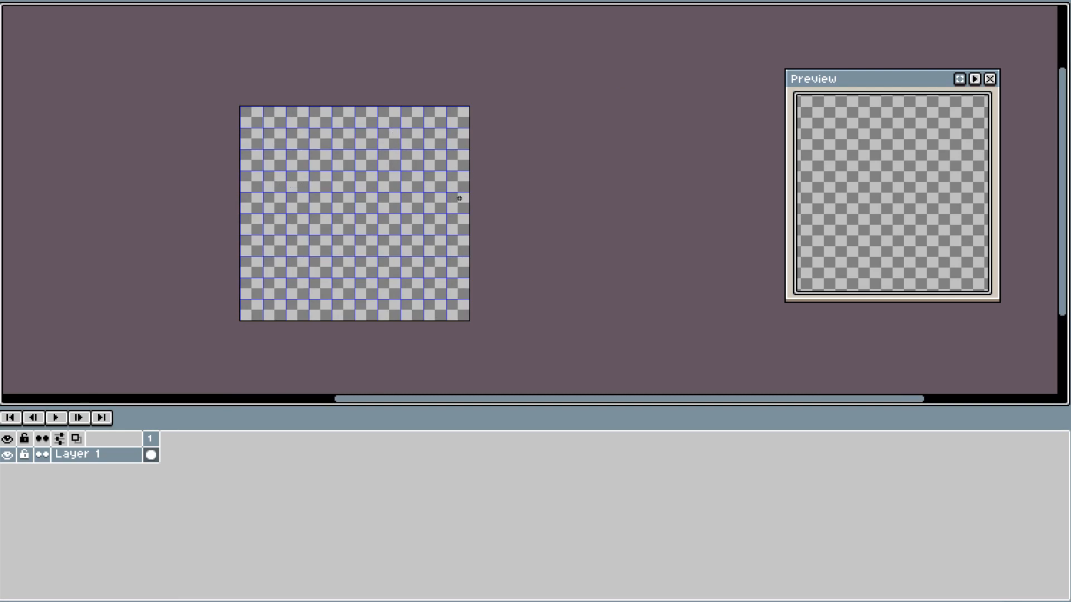
drag(337, 251, 276, 277)
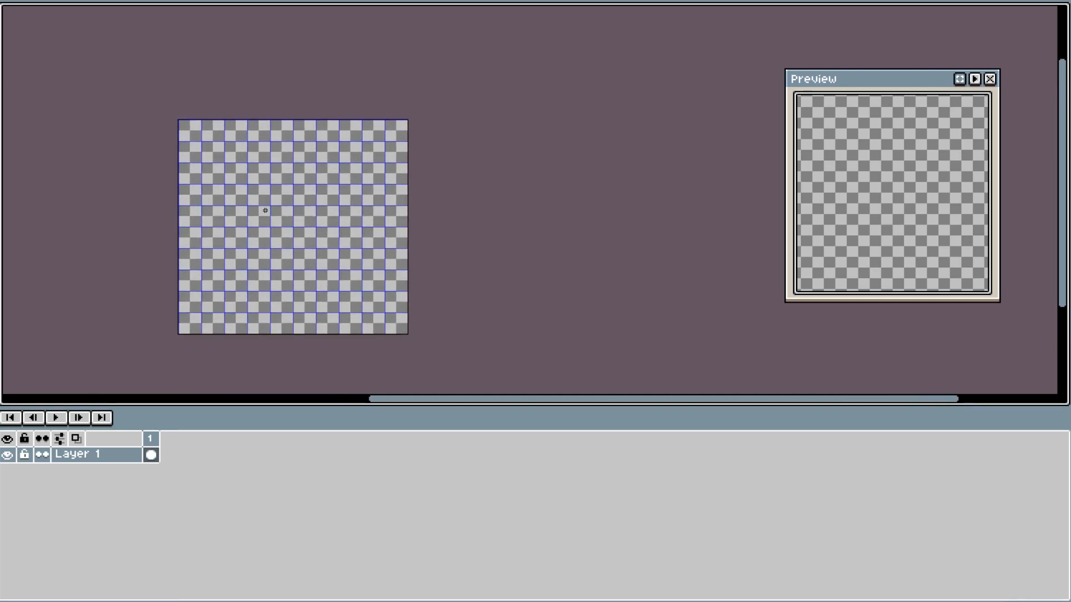
key(ctrl+v)
scroll(144, 127, up, 3)
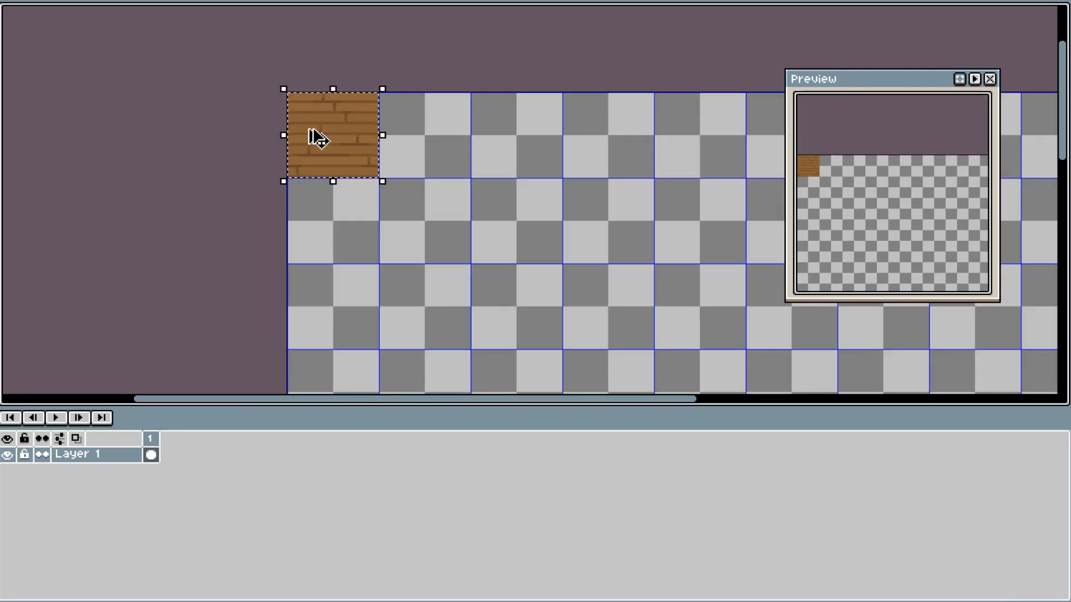
Step: Paste four more copies of the tile side by side along the top row to form a five-tile strip
key(ctrl+v)
key(shift+Right)
key(shift+Right)
key(shift+Left)
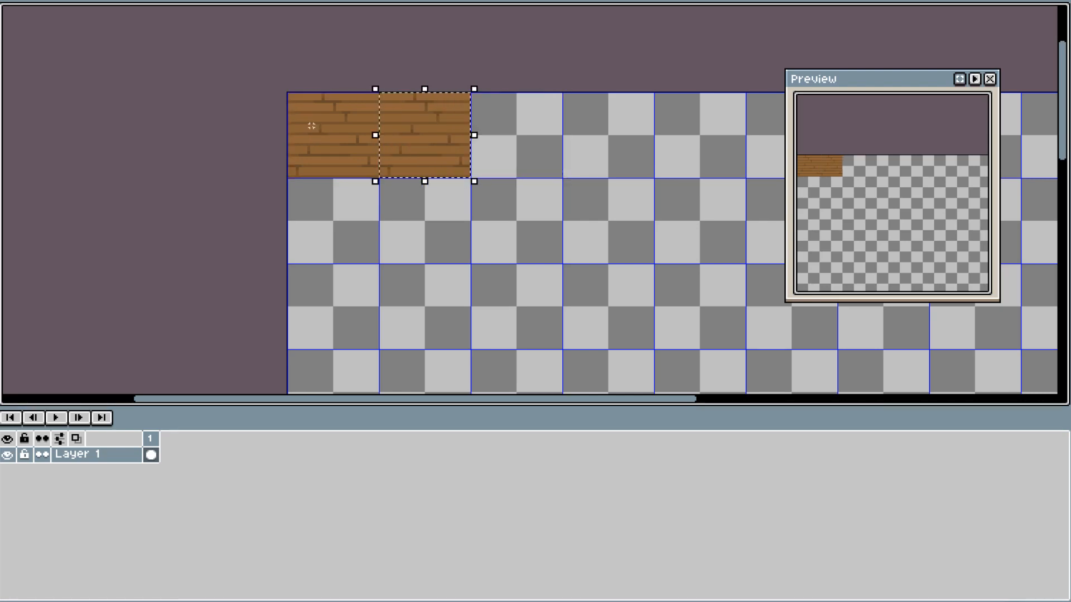
key(ctrl+v)
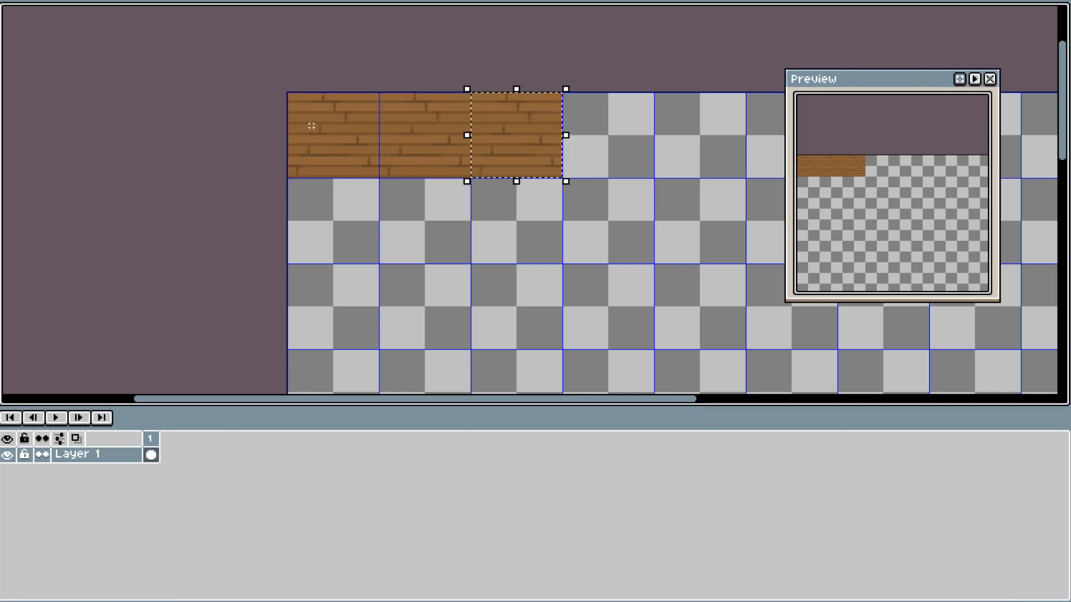
key(ctrl+v)
key(ctrl+v)
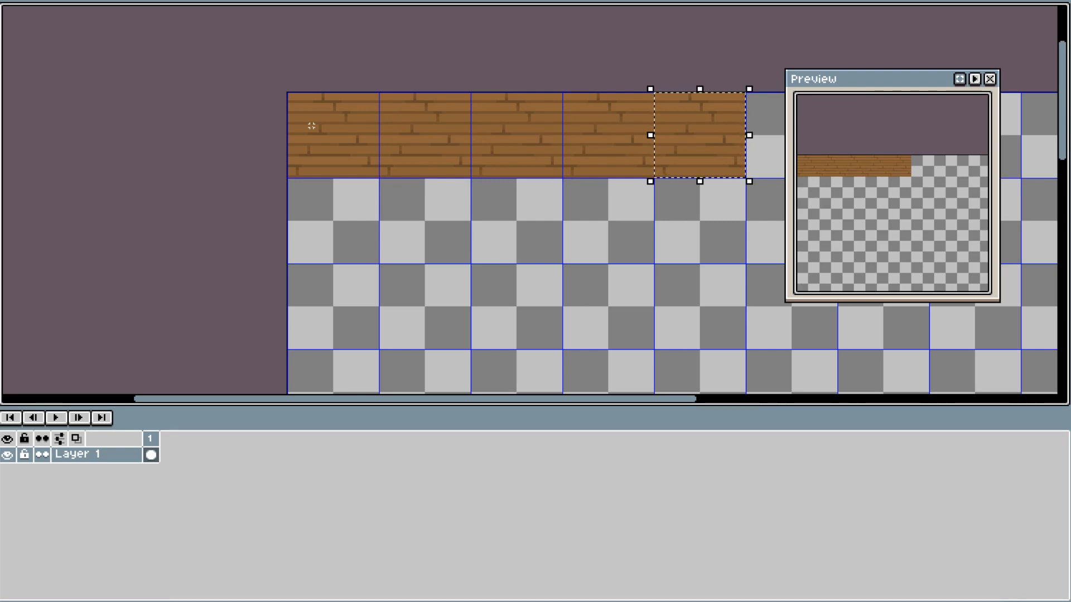
Step: Select all five tiles in the top row and duplicate the strip downward three times, one grid row apart
key(shift+Down)
key(shift+Up)
shift+click(325, 117)
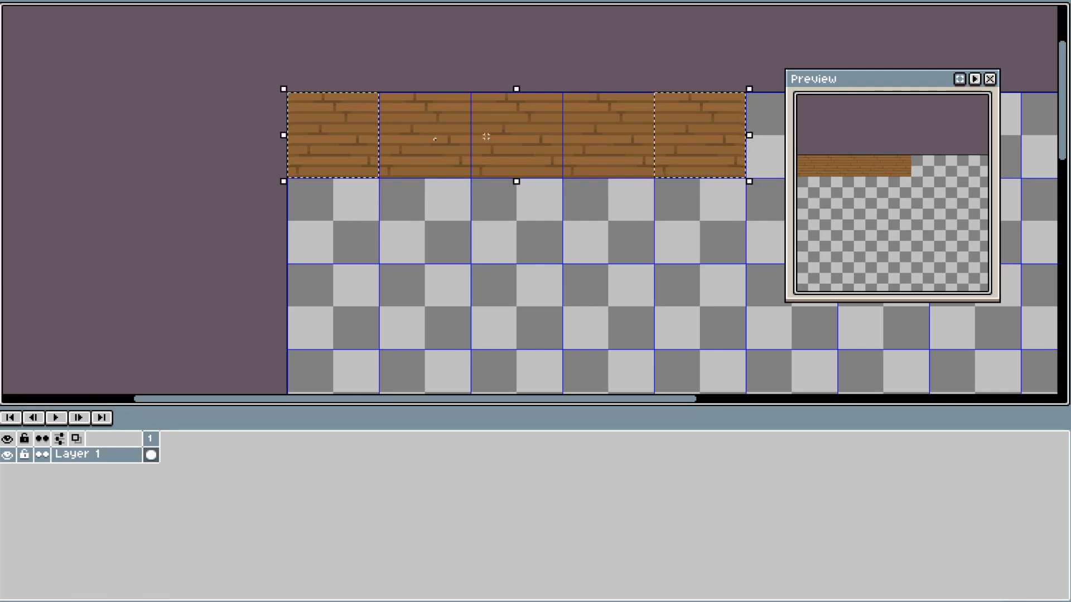
shift+click(443, 130)
shift+click(517, 133)
shift+click(591, 124)
key(ctrl+shift+Down)
key(ctrl+shift+Down)
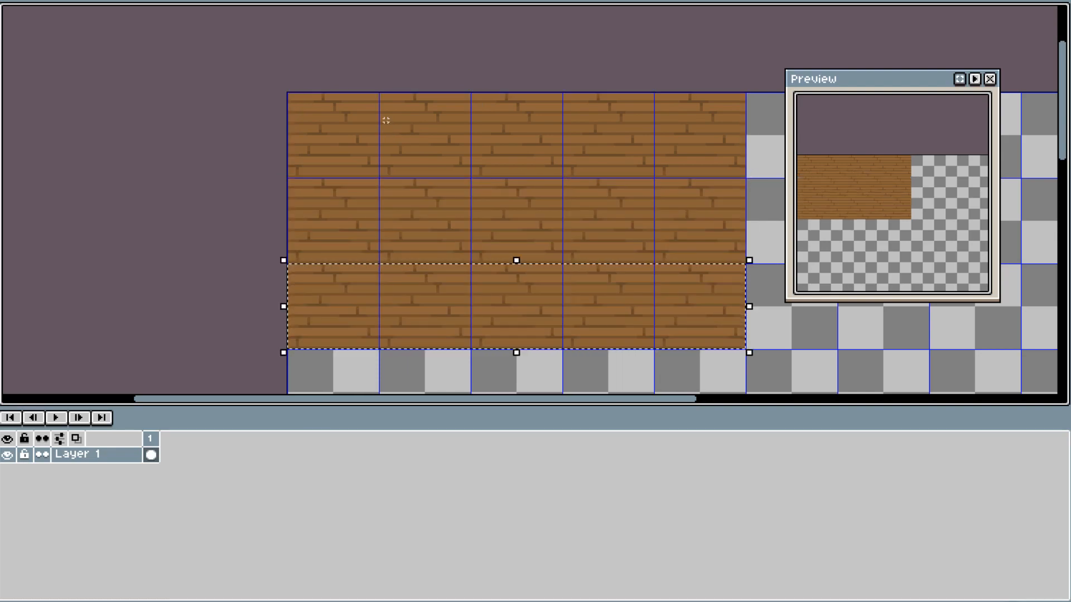
key(ctrl+shift+Down)
scroll(460, 173, down, 4)
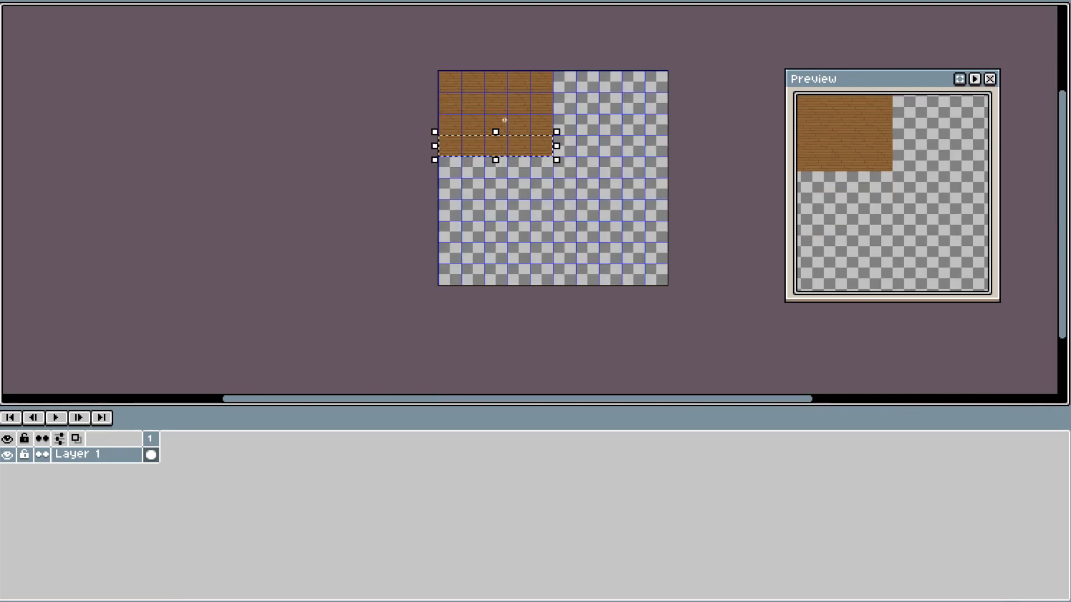
Step: Duplicate the strip down into the fifth row, and copy the five-by-five tile block five grid columns right into the canvas's upper-right quarter
key(ctrl+shift+Down)
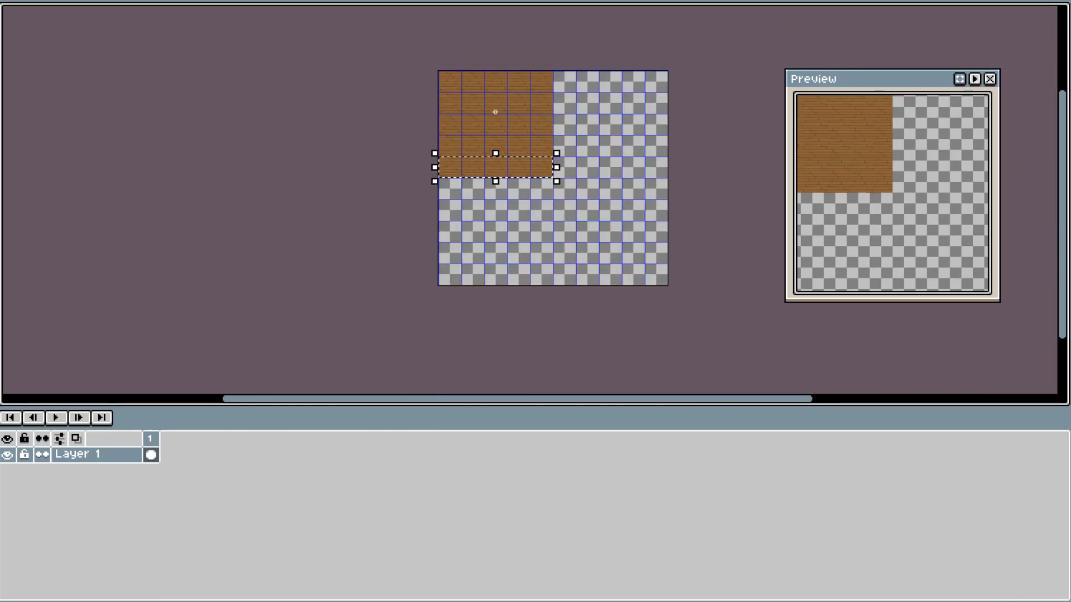
drag(401, 58, 609, 245)
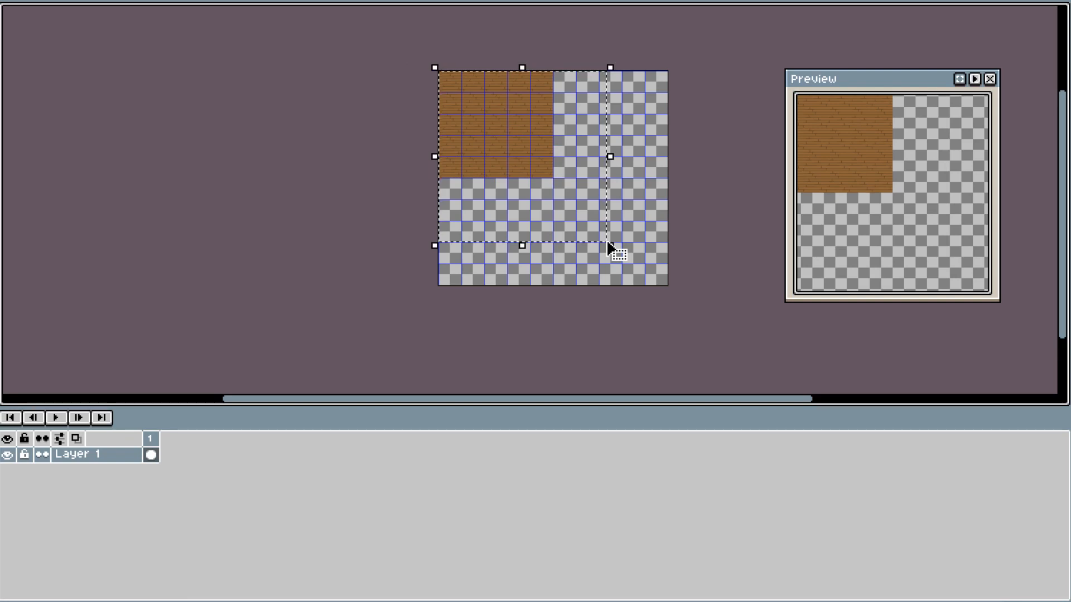
key(ctrl+shift+Right)
key(ctrl+shift+Right)
key(ctrl+shift+Right)
key(ctrl+shift+Right)
key(ctrl+shift+Right)
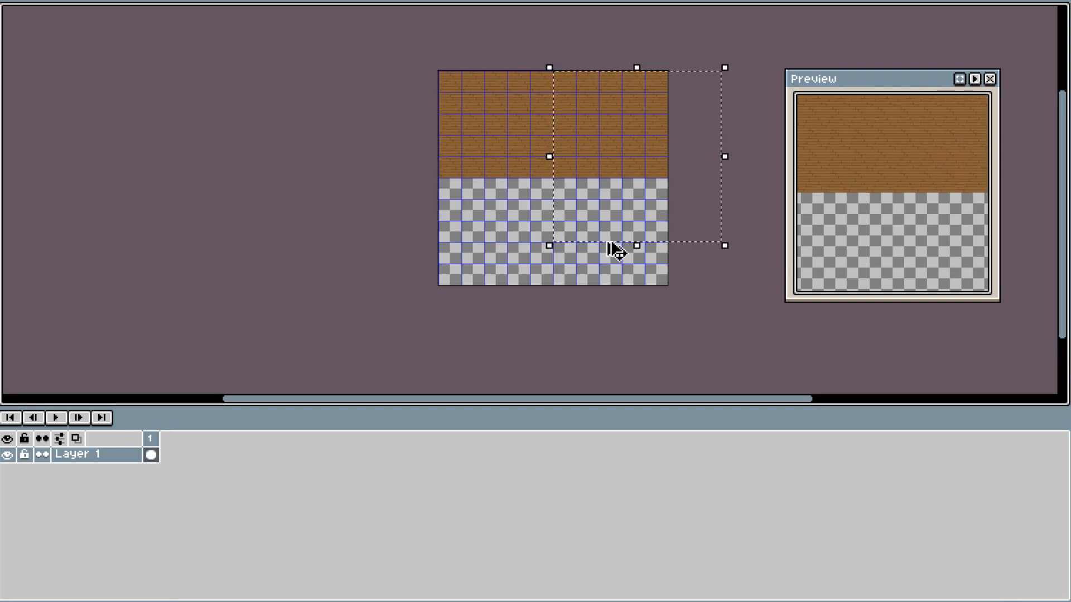
Step: Duplicate the selected tile block downward by five grid rows to fill the lower-right quarter of the canvas
key(ctrl+shift+Down)
key(ctrl+shift+Down)
key(ctrl+shift+Down)
key(ctrl+shift+Down)
key(ctrl+shift+Down)
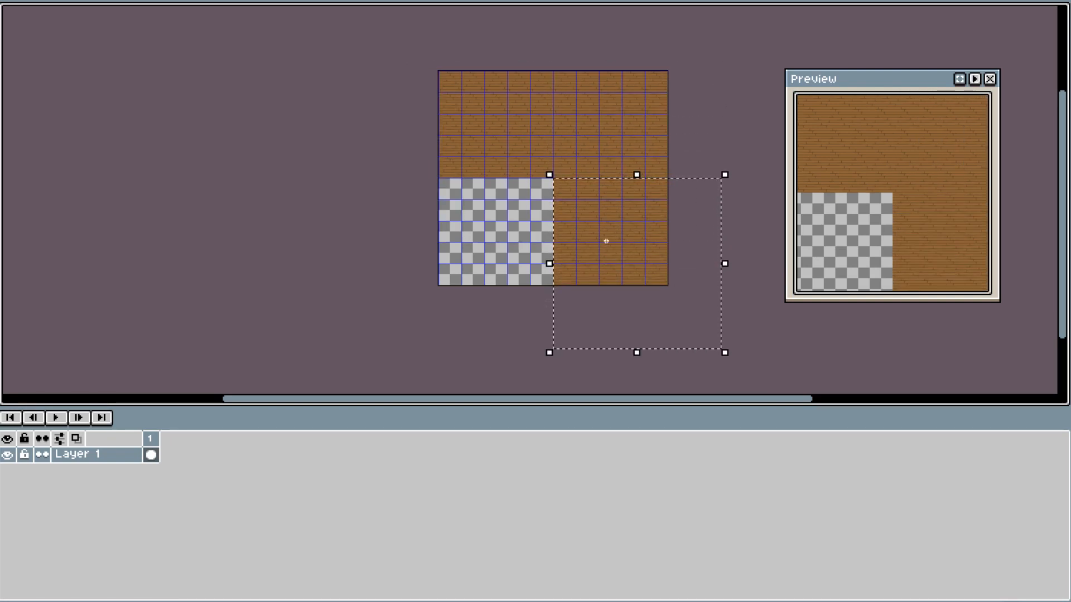
Step: Duplicate the tile block five grid columns left to fill the canvas's lower-left quarter, and hide the grid and selection
key(ctrl+shift+Left)
key(ctrl+shift+Left)
key(ctrl+shift+Left)
key(ctrl+shift+Left)
key(ctrl+shift+Left)
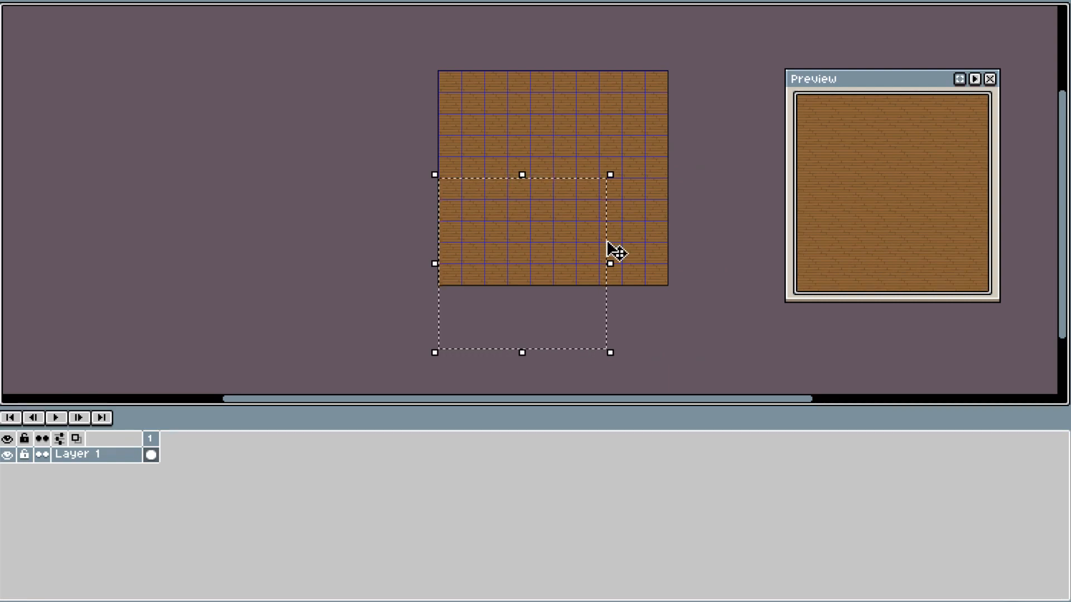
key(ctrl+h)
key(ctrl+d)
Step: Examine the fully tiled plank floor both as a whole and up close for seams and repeating patterns
drag(635, 205, 550, 208)
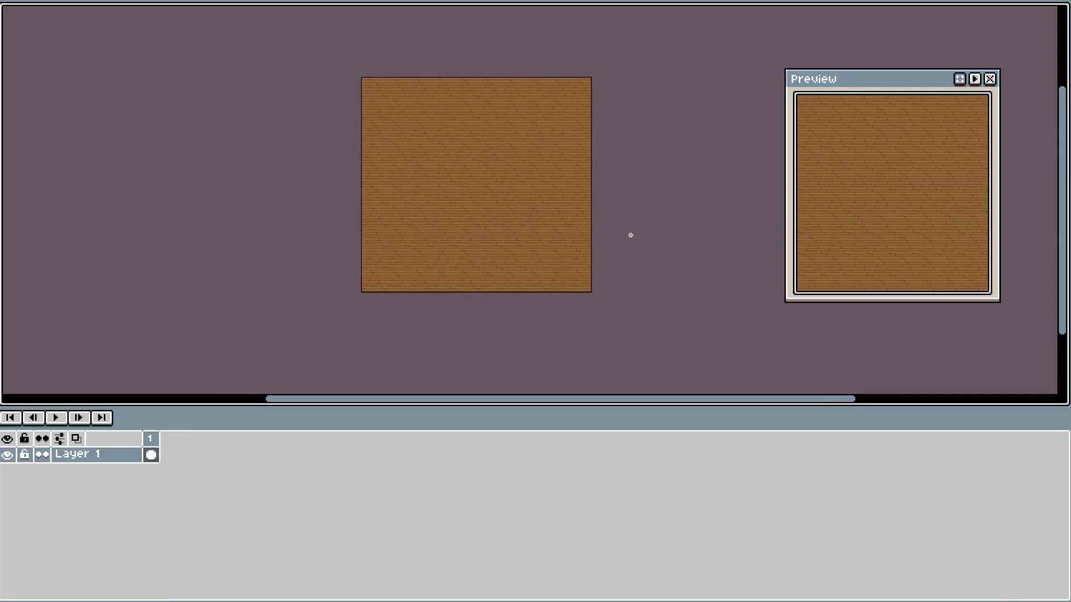
drag(630, 235, 597, 234)
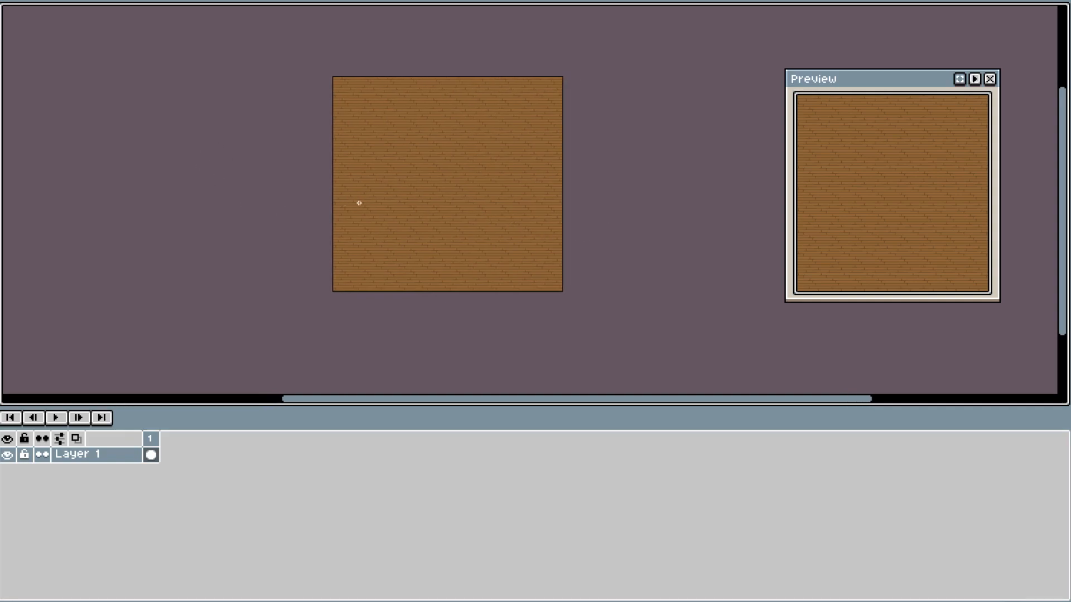
scroll(359, 203, up, 1)
scroll(469, 172, down, 1)
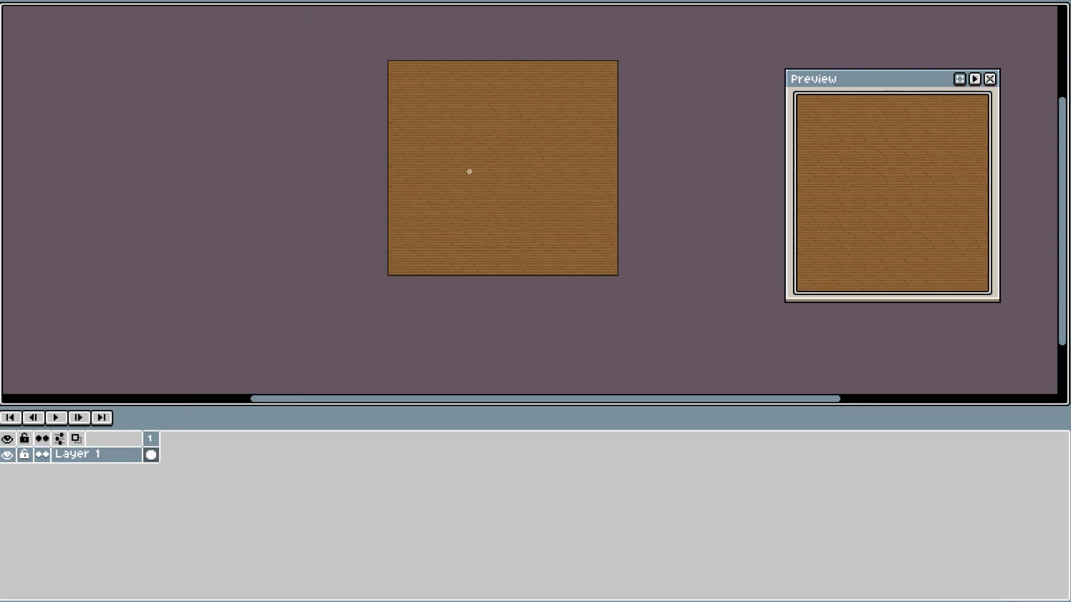
drag(540, 170, 453, 218)
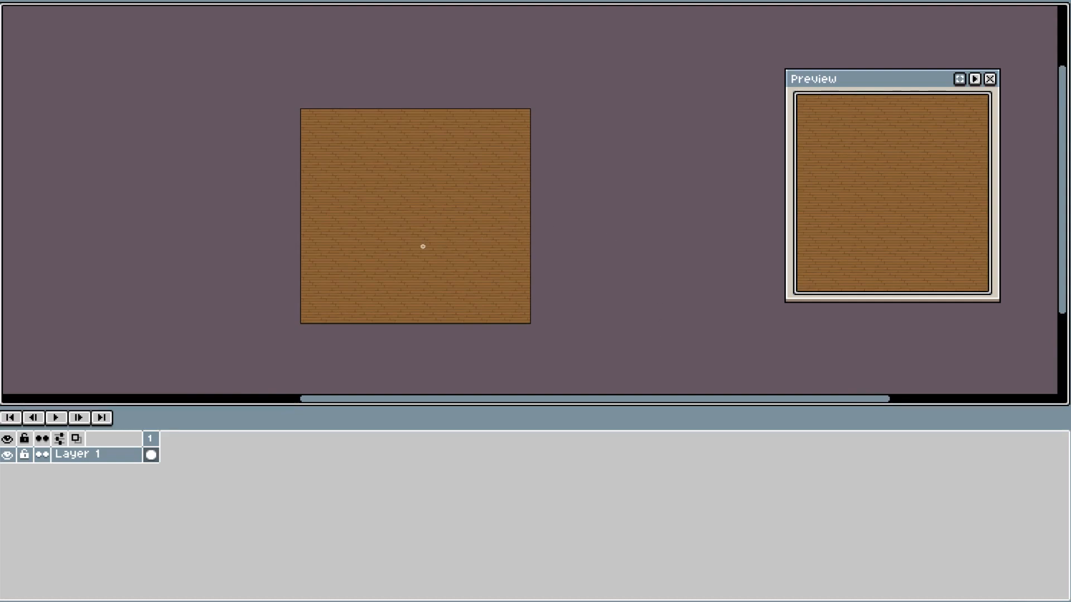
drag(410, 173, 401, 149)
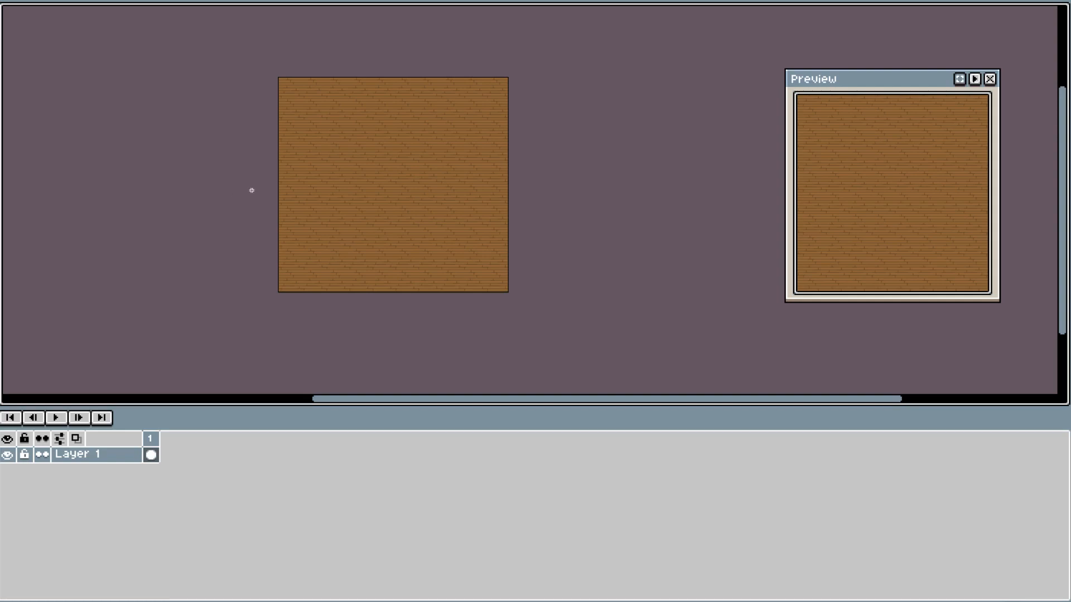
scroll(351, 198, up, 3)
drag(282, 119, 248, 242)
drag(344, 362, 299, 203)
scroll(227, 268, down, 1)
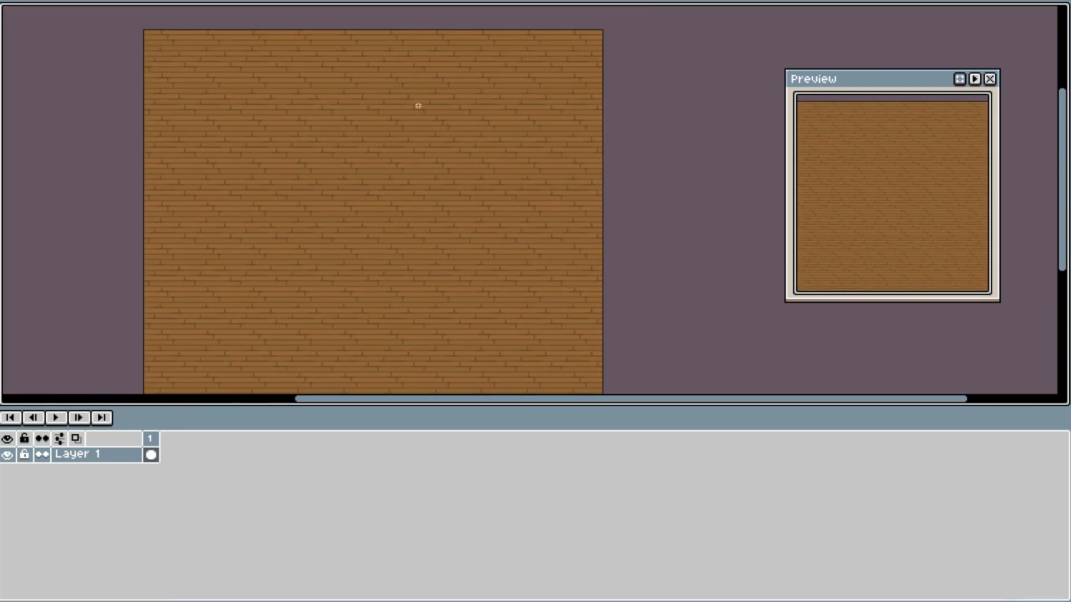
drag(344, 262, 319, 225)
scroll(414, 183, down, 1)
scroll(348, 215, up, 3)
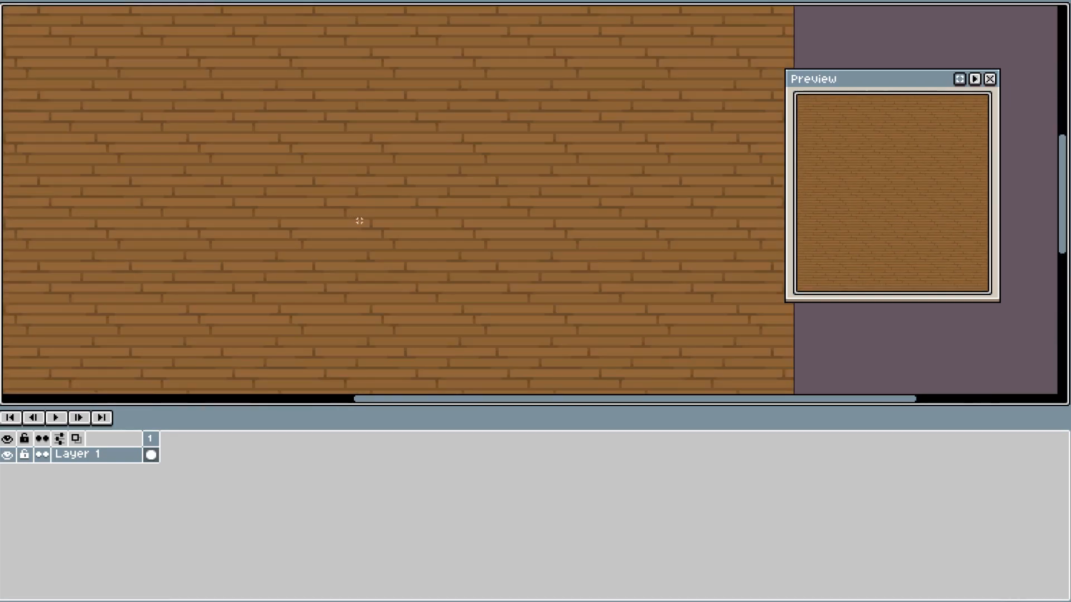
scroll(354, 220, up, 2)
scroll(357, 220, down, 1)
scroll(359, 221, down, 3)
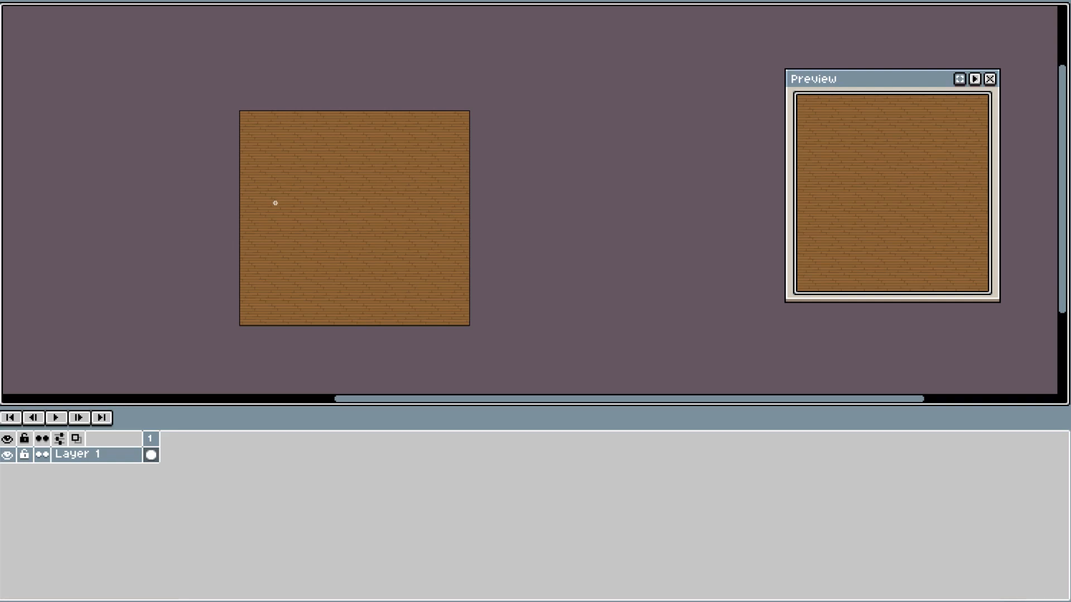
drag(334, 204, 265, 171)
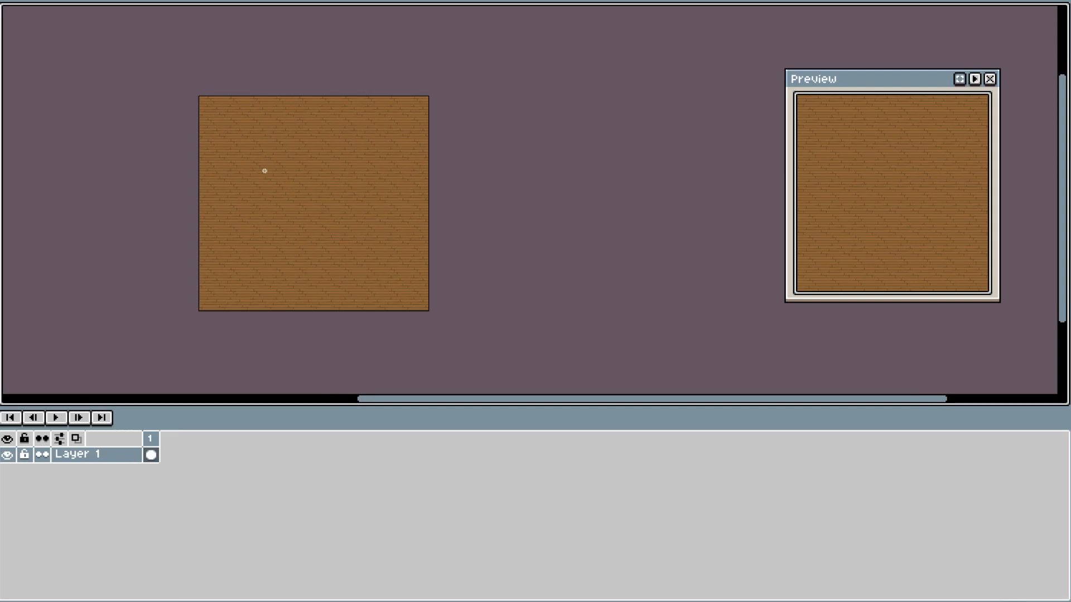
scroll(438, 243, up, 2)
drag(480, 245, 550, 279)
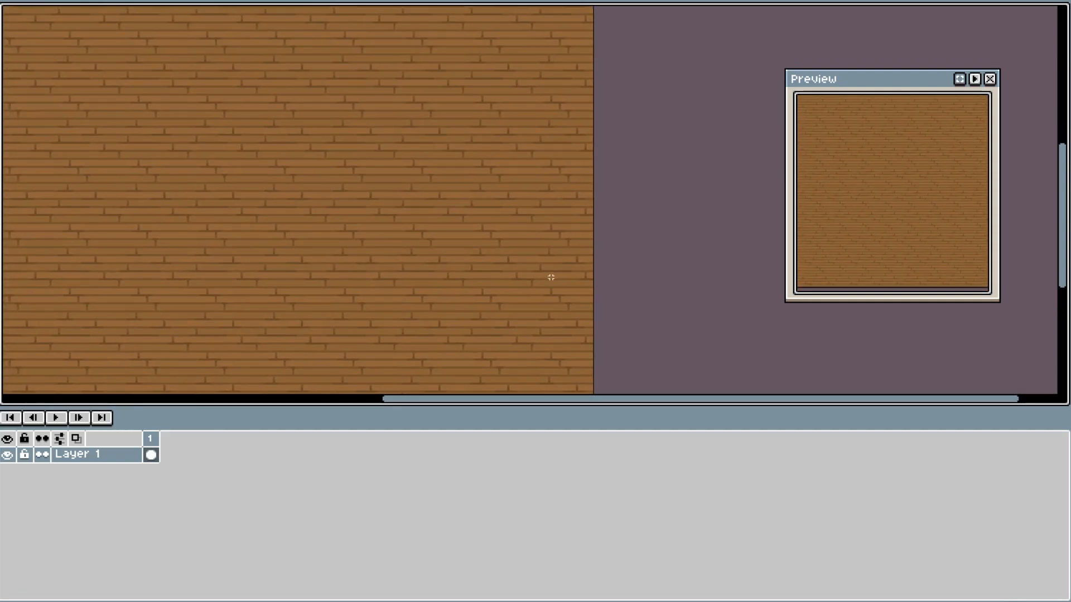